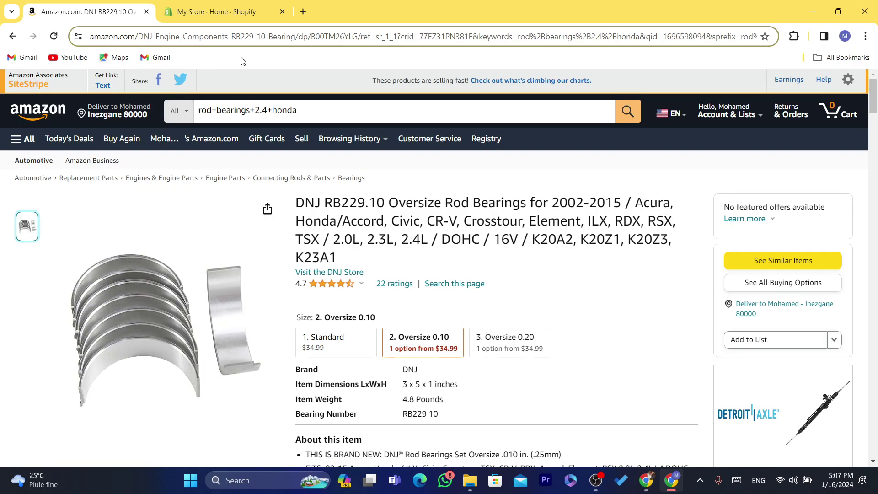
# Look over the DNJ rod bearings product page on Amazon and the Shopify store's home page
pyautogui.click(222, 36)
pyautogui.click(215, 12)
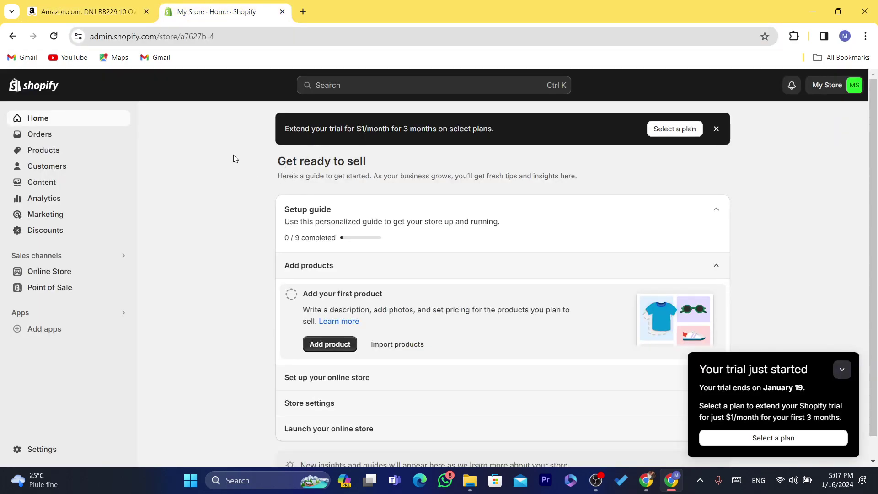
pyautogui.click(89, 11)
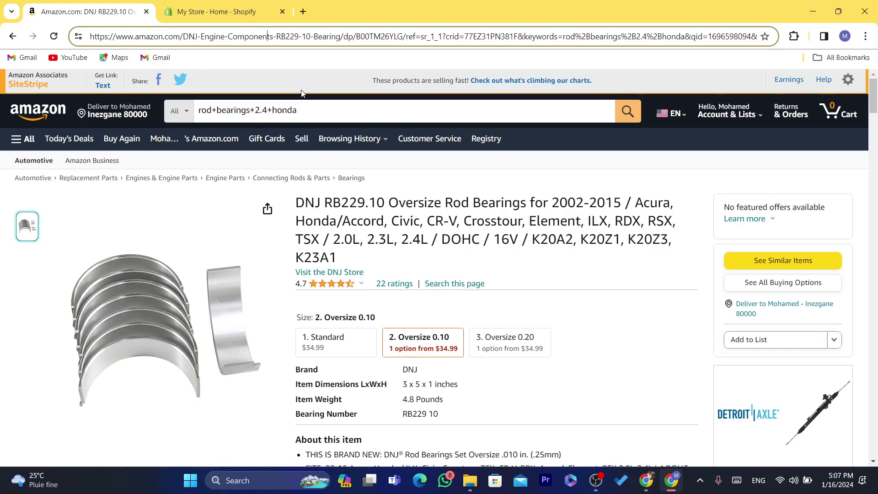
pyautogui.click(235, 10)
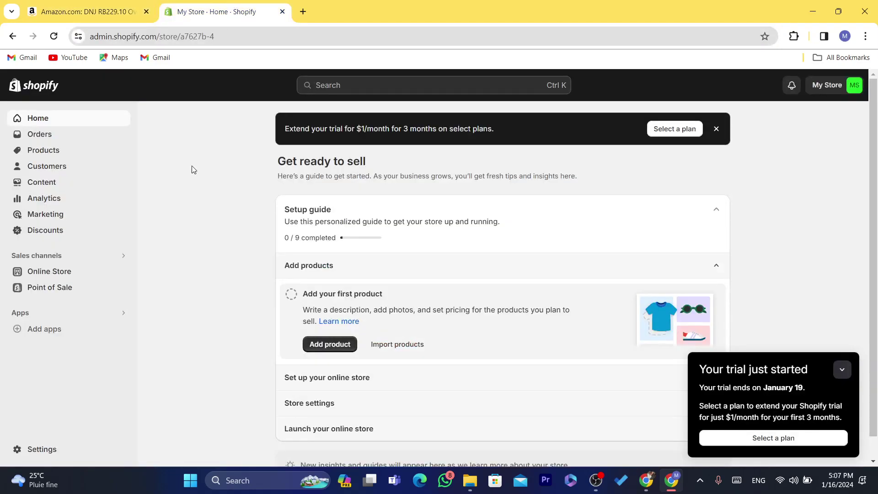
pyautogui.click(94, 4)
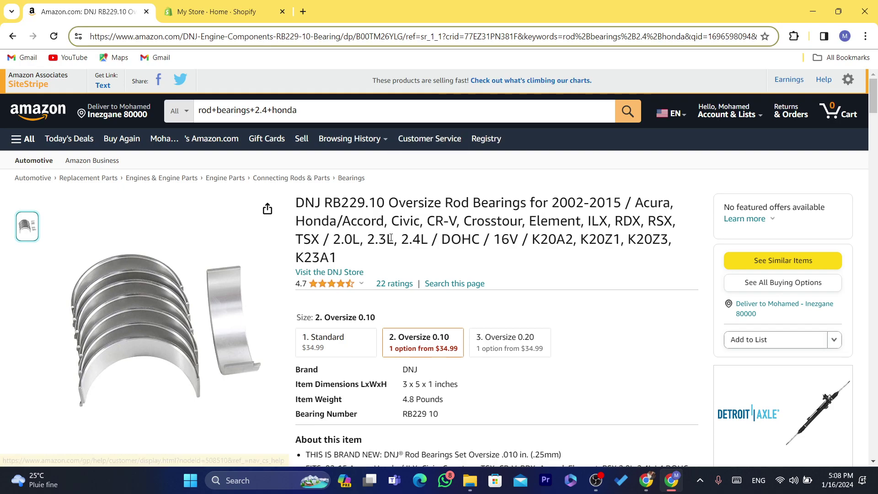
pyautogui.click(217, 4)
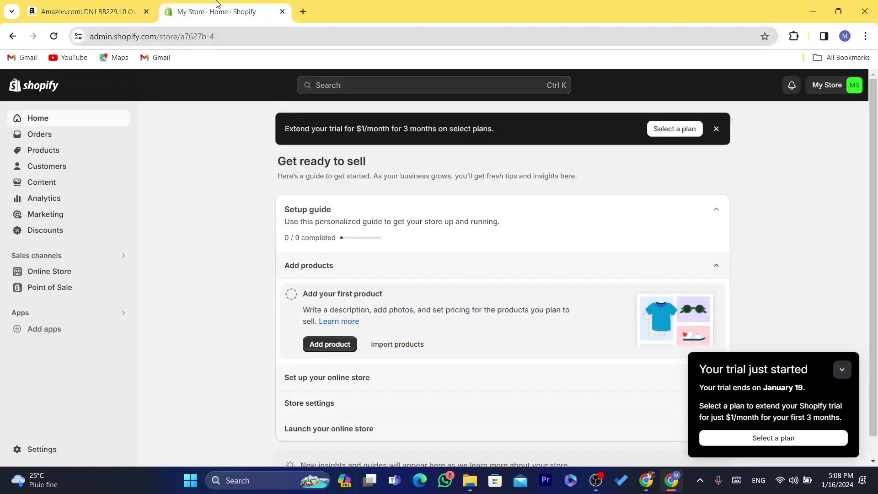
pyautogui.click(105, 4)
pyautogui.click(215, 5)
pyautogui.click(105, 4)
# Open the Shopify App Store from the store's apps and sales channels settings
pyautogui.click(247, 5)
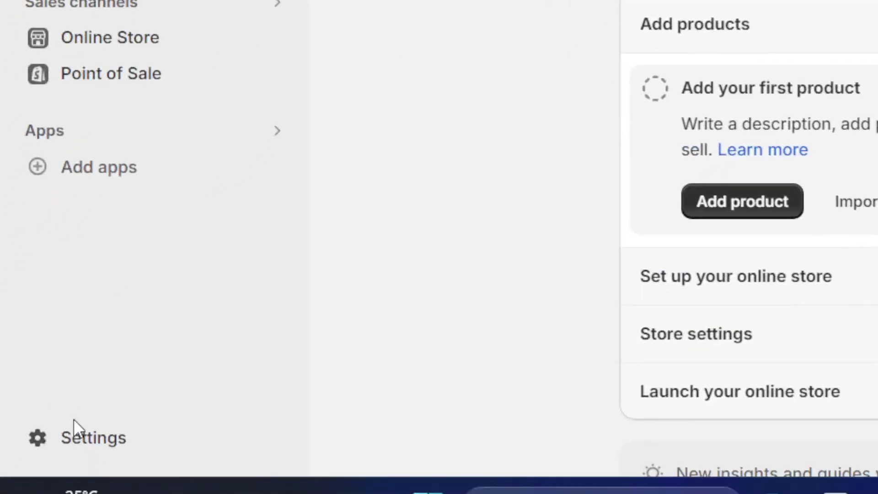
pyautogui.click(79, 430)
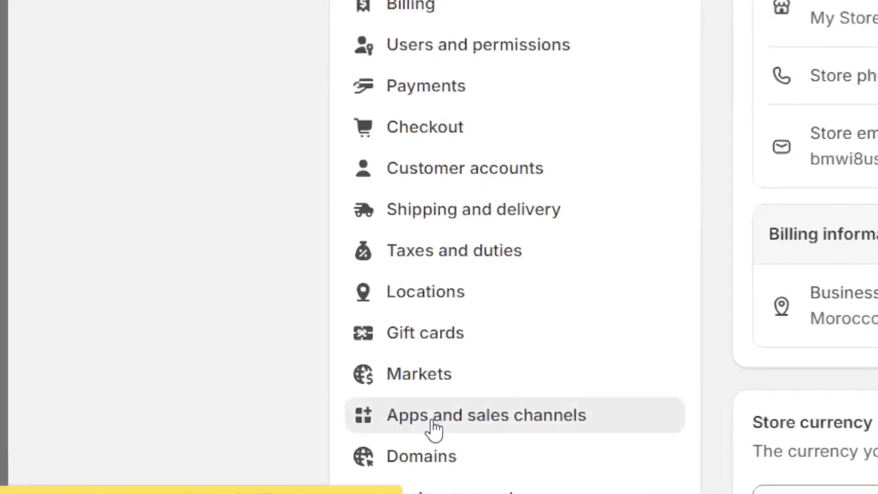
pyautogui.click(193, 425)
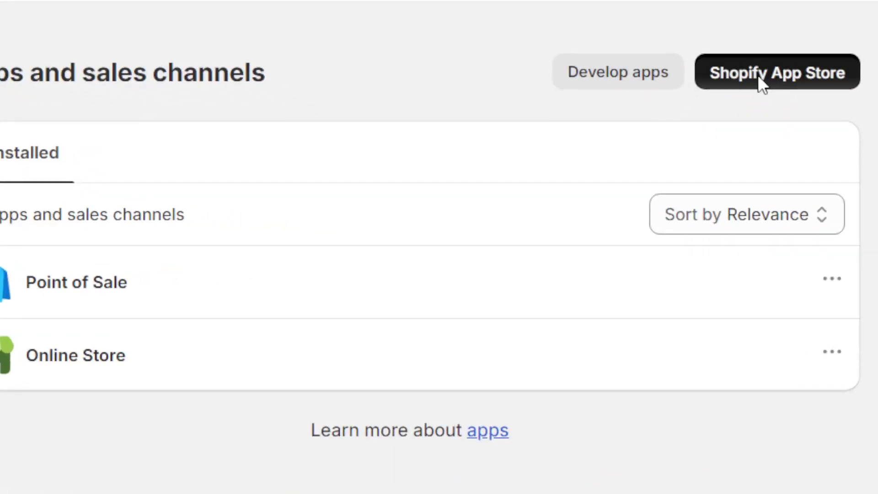
pyautogui.click(758, 75)
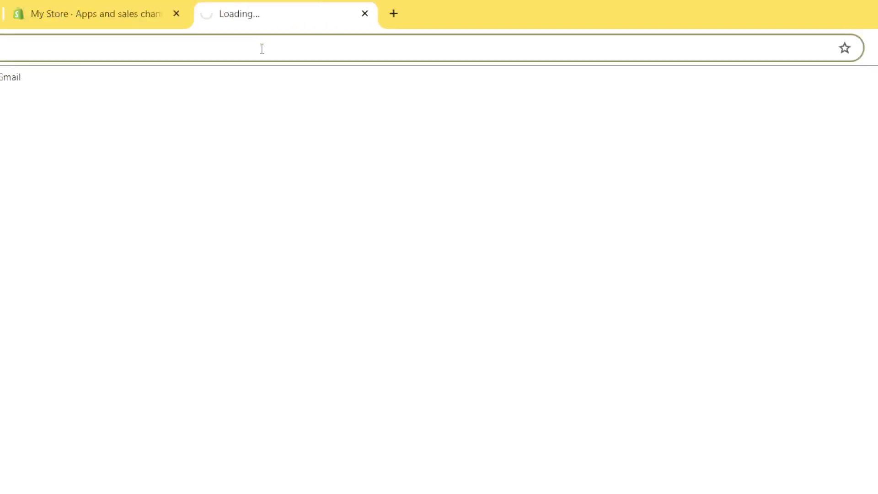
pyautogui.moveTo(129, 37); pyautogui.dragTo(344, 40)
pyautogui.doubleClick(344, 41)
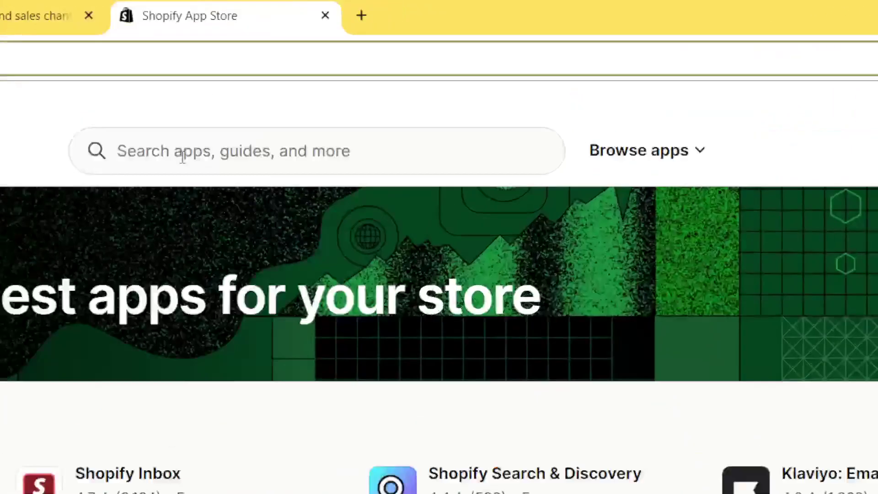
# Search the Shopify App Store for "amazon" and look through the resulting apps
pyautogui.click(335, 91)
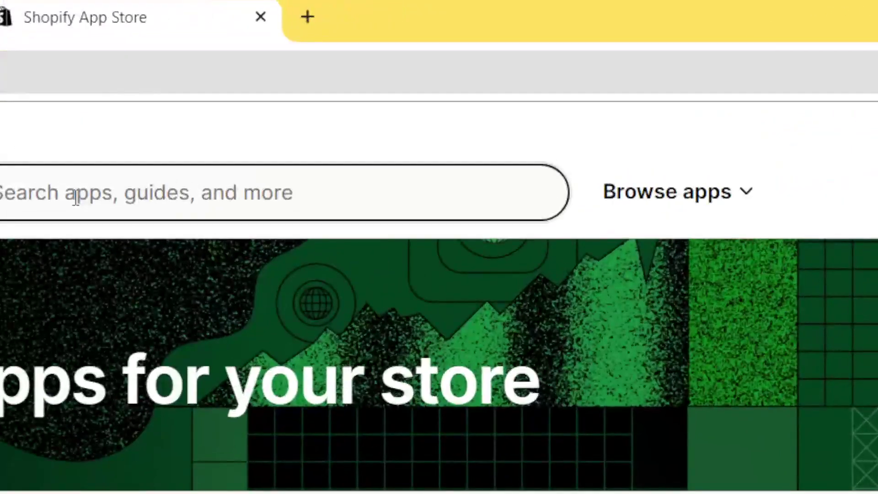
pyautogui.write('anazo')
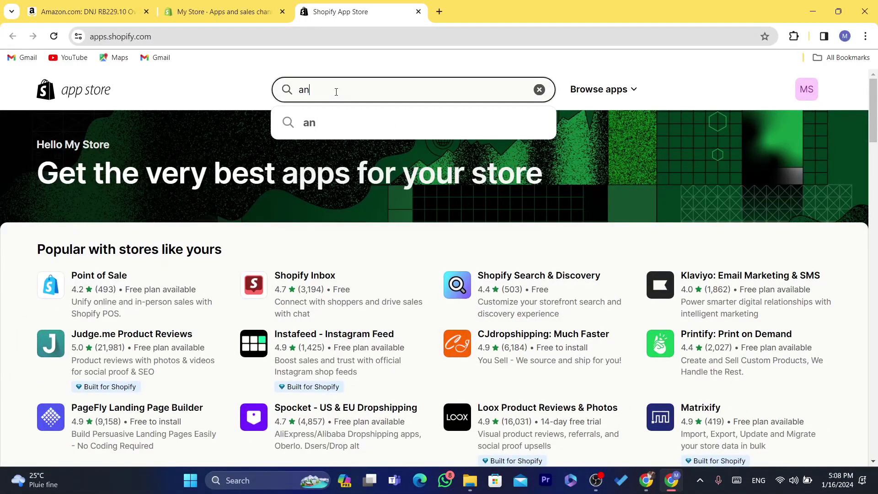
pyautogui.press('BackSpace')
pyautogui.write('mazon')
pyautogui.press('Return')
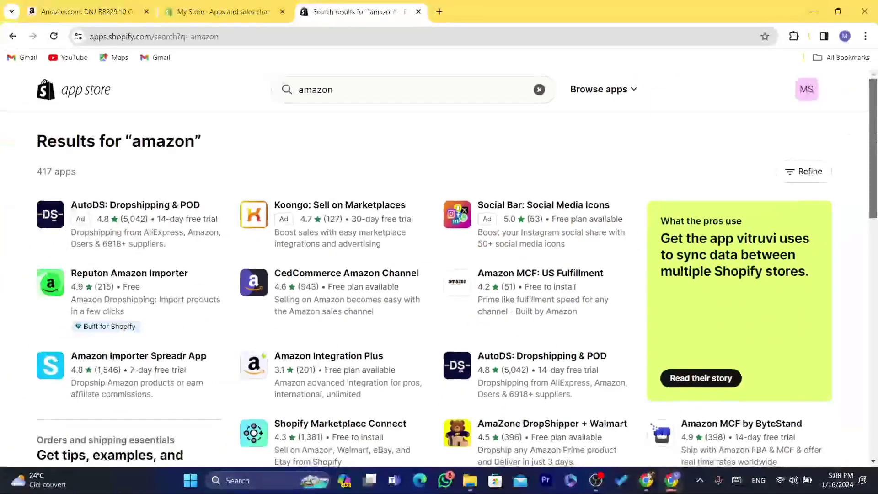
pyautogui.scroll(-5, 876, 218)
pyautogui.moveTo(876, 217); pyautogui.dragTo(876, 137)
# Narrow the app search to "amazon spreda"
pyautogui.click(339, 84)
pyautogui.write('spreda')
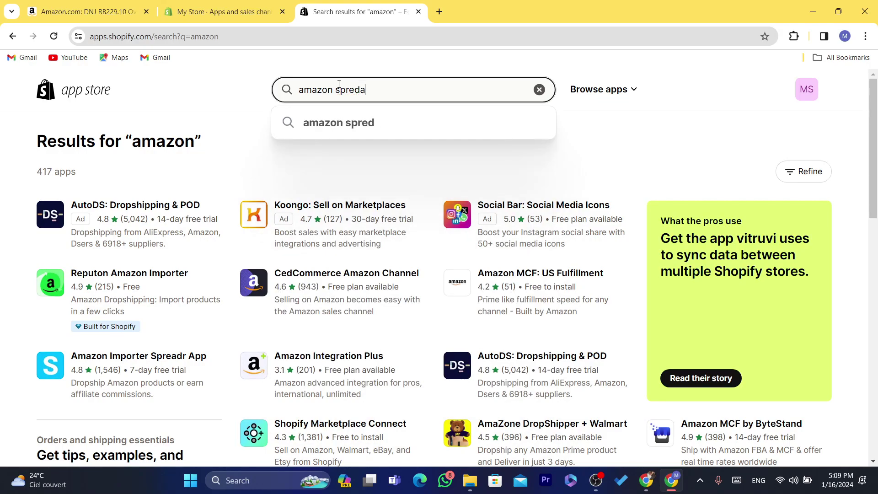
pyautogui.press('Return')
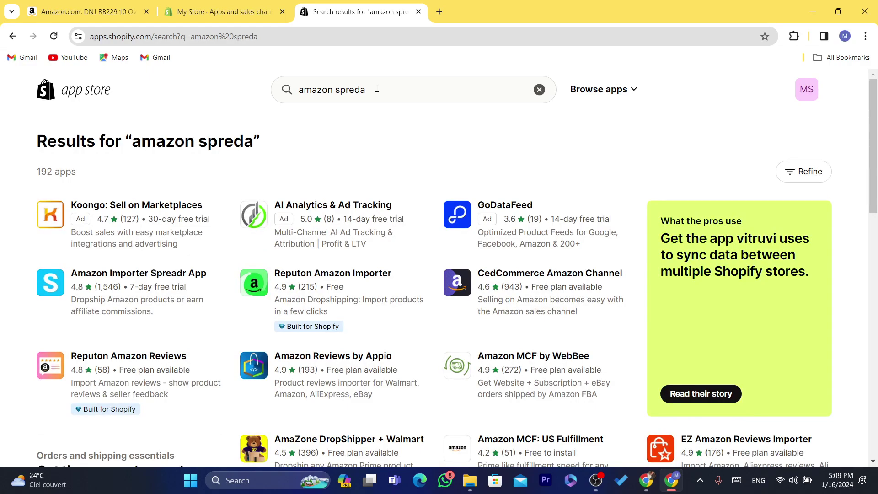
# Look up "amazon spreda" on Google and copy the suggested spelling "amazon spread"
pyautogui.click(377, 89)
pyautogui.rightClick(377, 89)
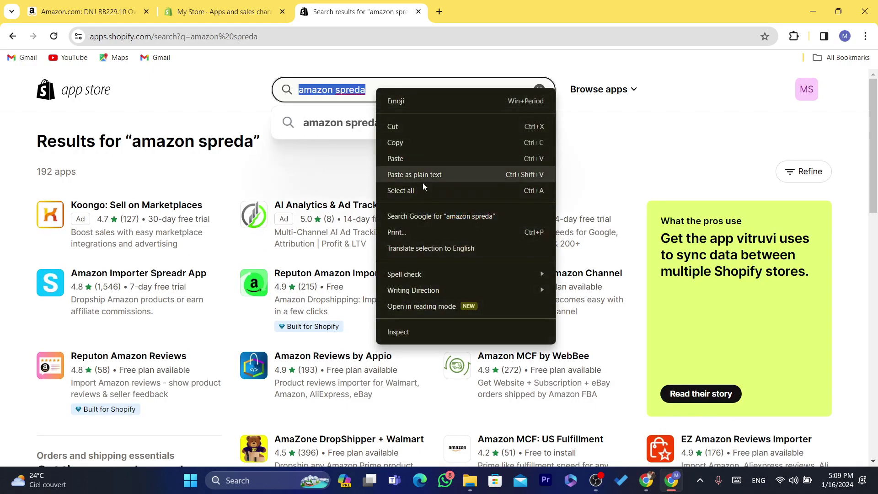
pyautogui.press('Escape')
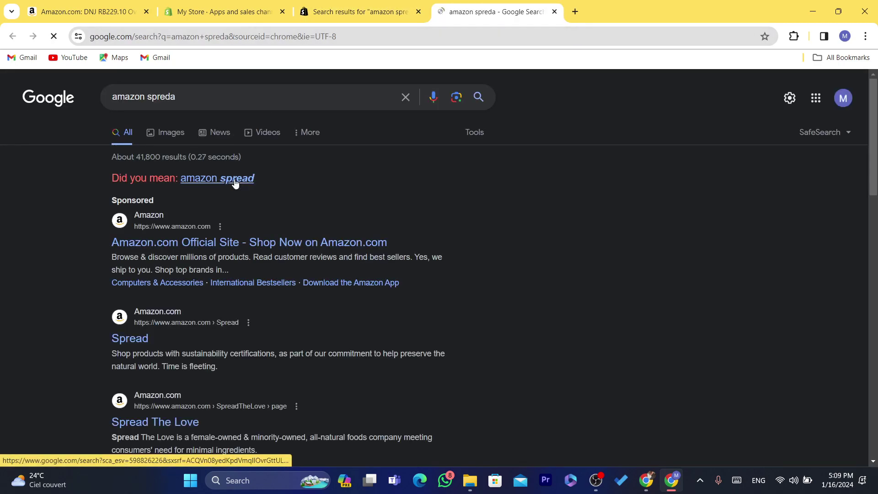
pyautogui.click(235, 183)
pyautogui.click(256, 97)
pyautogui.hotkey('ctrl', 'c')
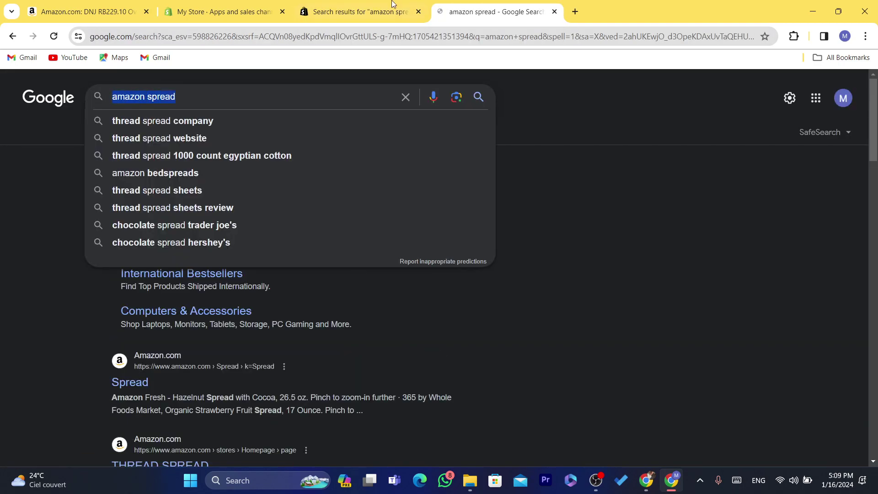
# Search the Shopify App Store for the copied term "amazon spread" and open the Amazon Importer Spreadr App listing
pyautogui.click(393, 10)
pyautogui.hotkey('ctrl', 'v')
pyautogui.press('Return')
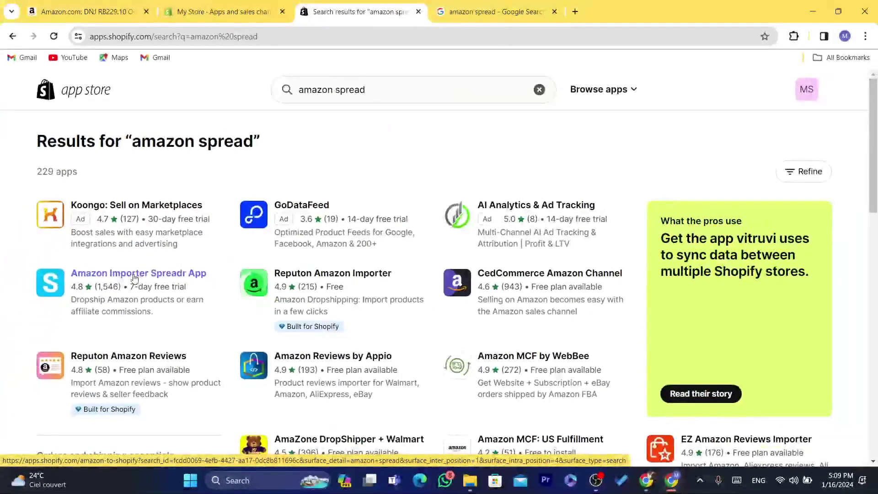
pyautogui.click(140, 276)
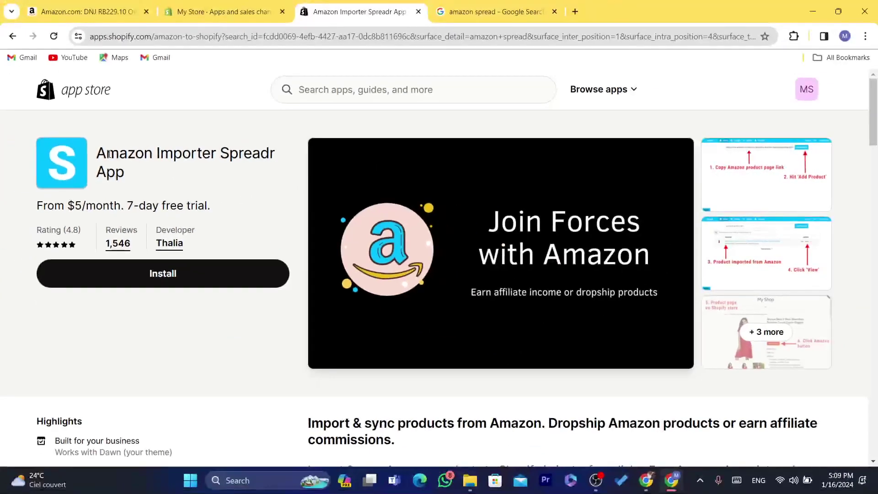
pyautogui.moveTo(108, 142); pyautogui.dragTo(247, 180)
pyautogui.click(224, 180)
pyautogui.moveTo(94, 147); pyautogui.dragTo(151, 180)
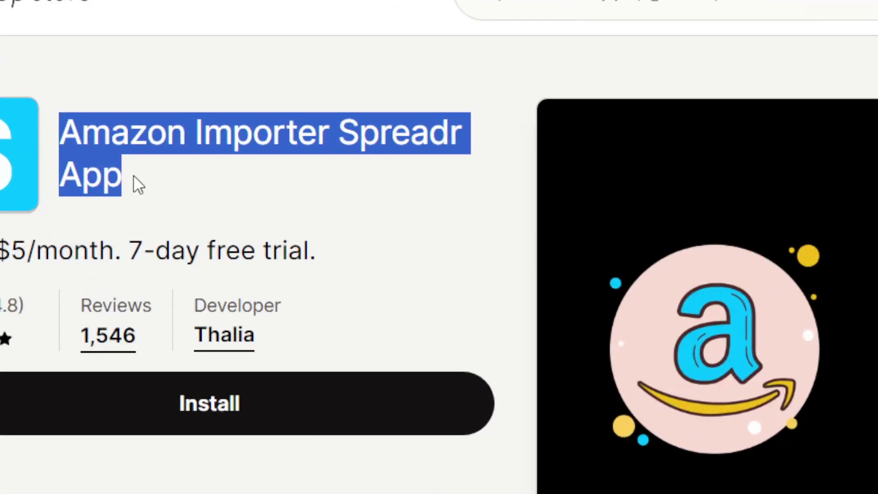
pyautogui.click(131, 176)
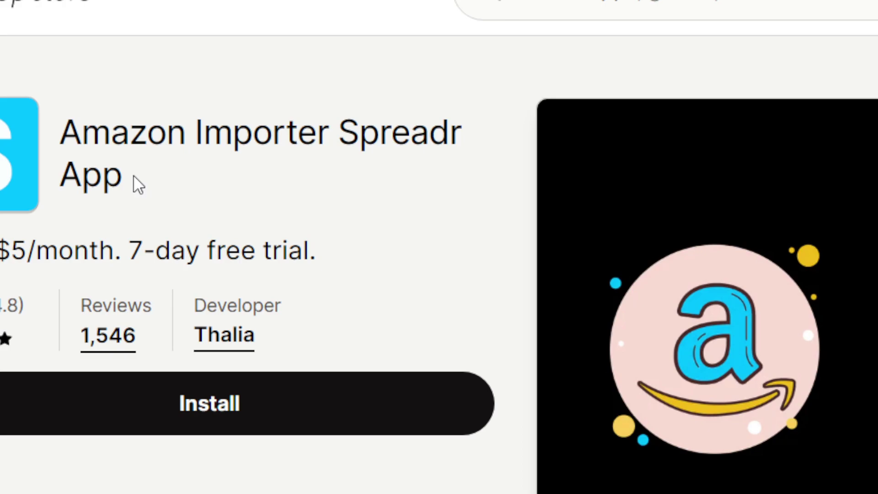
pyautogui.moveTo(67, 129); pyautogui.dragTo(161, 173)
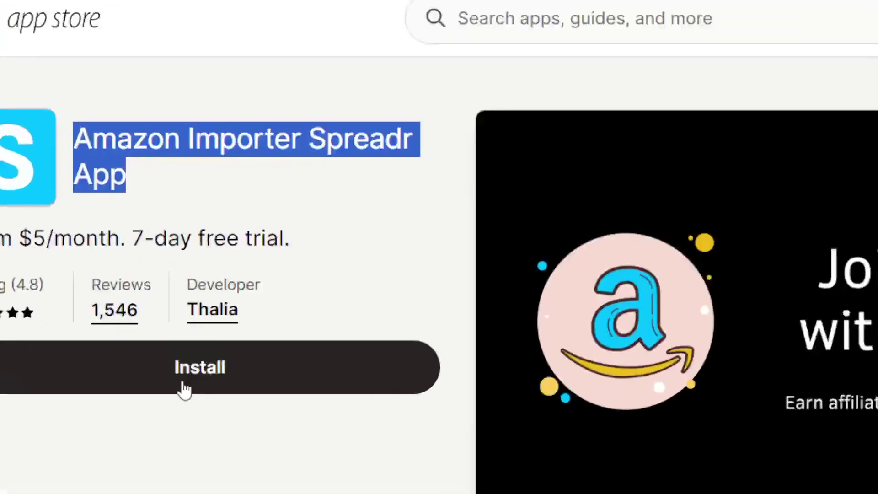
# Install the Amazon Importer Spreadr App on the store and approve the data access it requests
pyautogui.click(198, 428)
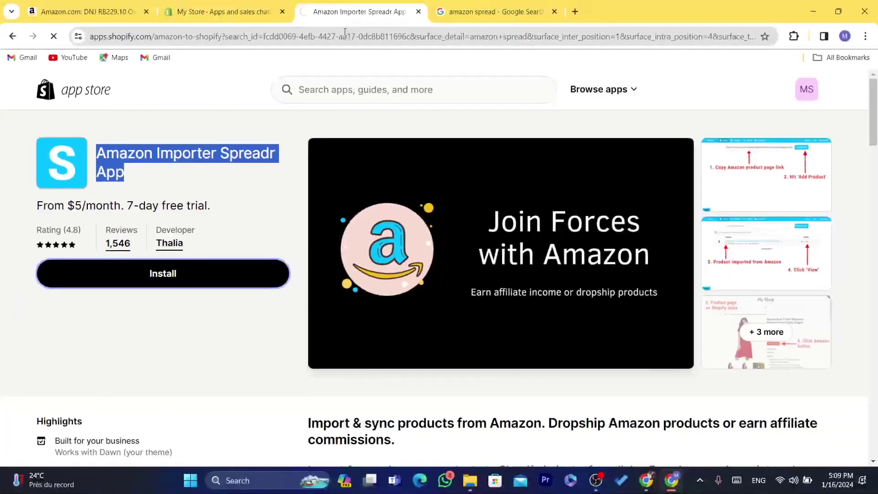
pyautogui.moveTo(91, 36); pyautogui.dragTo(344, 36)
pyautogui.doubleClick(344, 36)
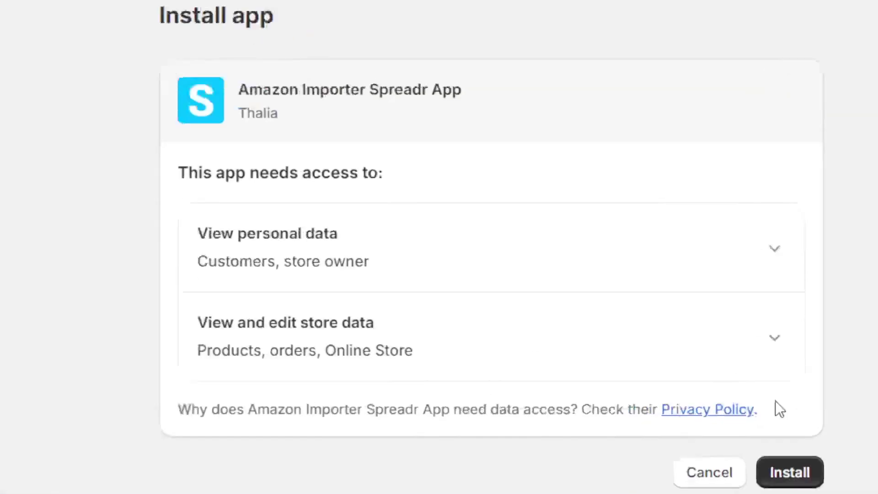
pyautogui.click(802, 419)
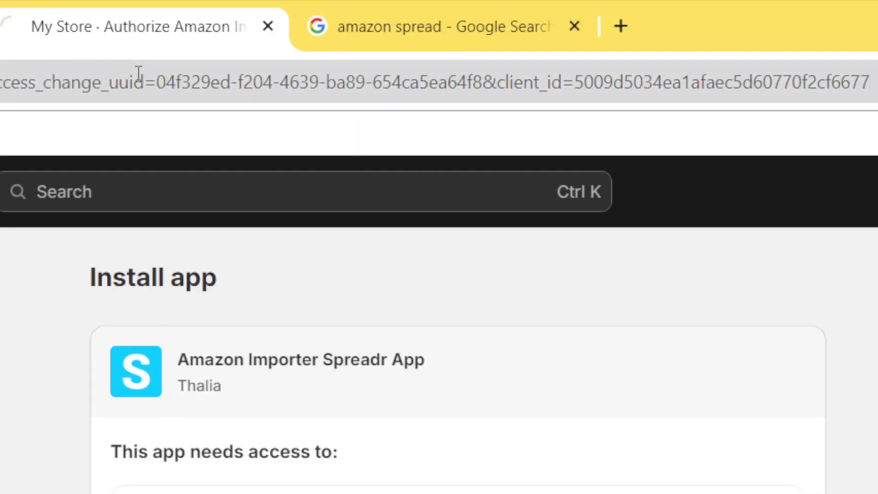
pyautogui.doubleClick(137, 81)
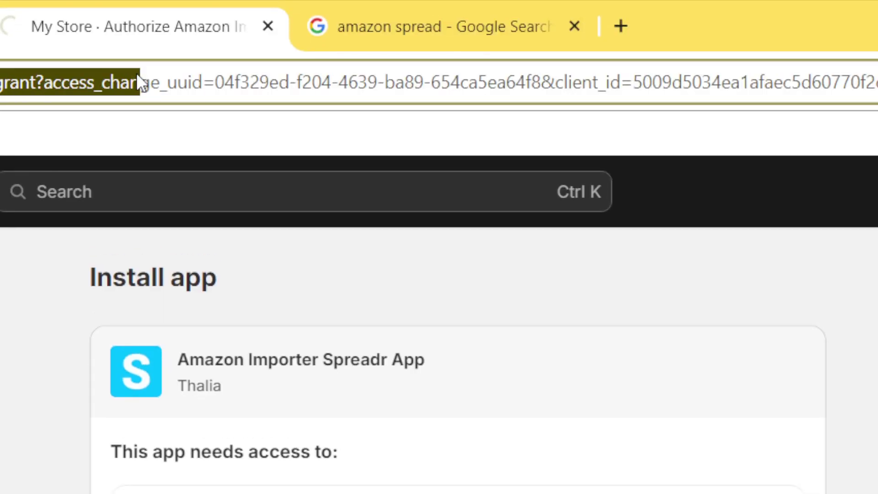
pyautogui.doubleClick(137, 80)
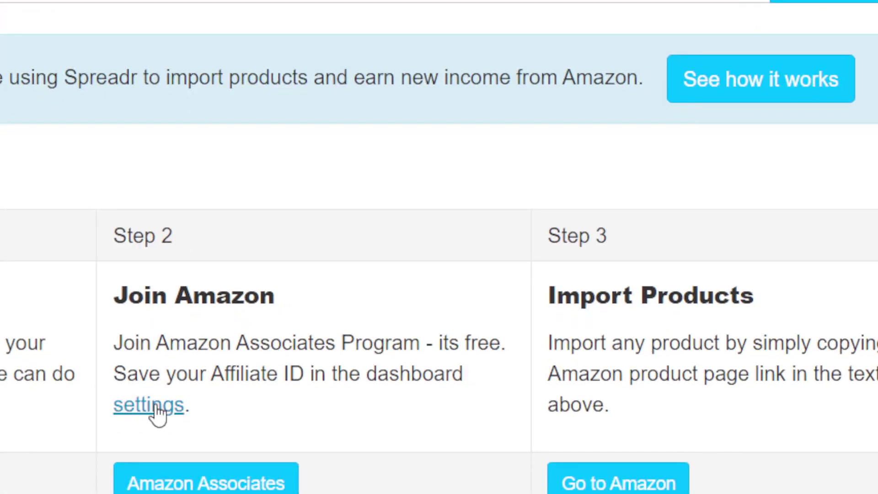
# Open Spreadr's dashboard settings for the Amazon tag and activate the Affiliate / Associate ID entry for United States
pyautogui.click(172, 414)
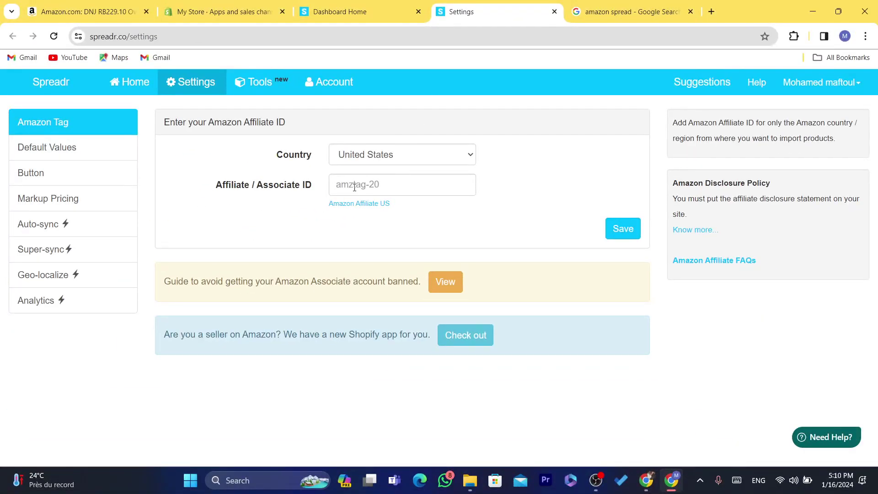
pyautogui.click(355, 188)
pyautogui.moveTo(215, 185); pyautogui.dragTo(307, 186)
pyautogui.click(330, 185)
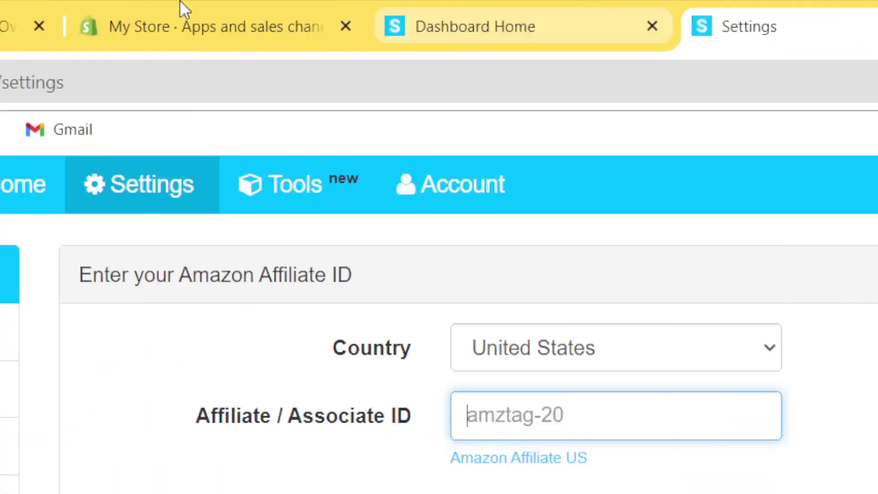
# Replace the Amazon product page with a Google search for "amazon associates" and open Amazon.com Associates Central
pyautogui.click(11, 21)
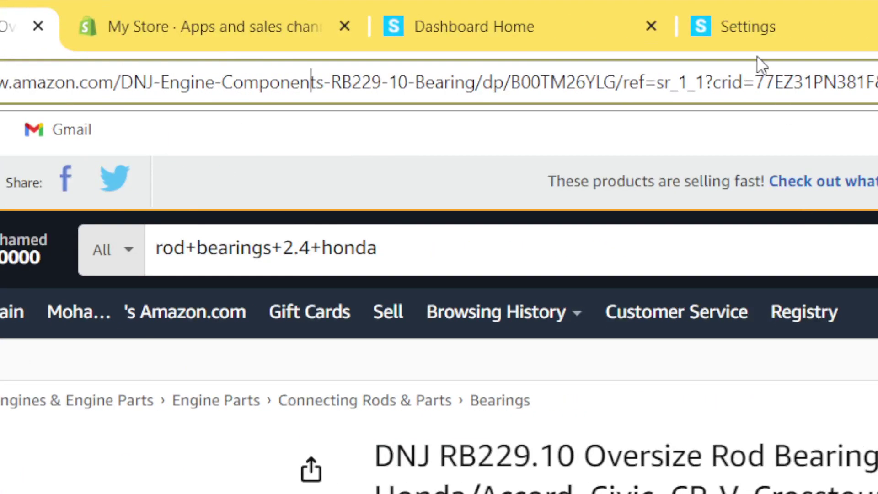
pyautogui.doubleClick(767, 72)
pyautogui.hotkey('ctrl', 'a')
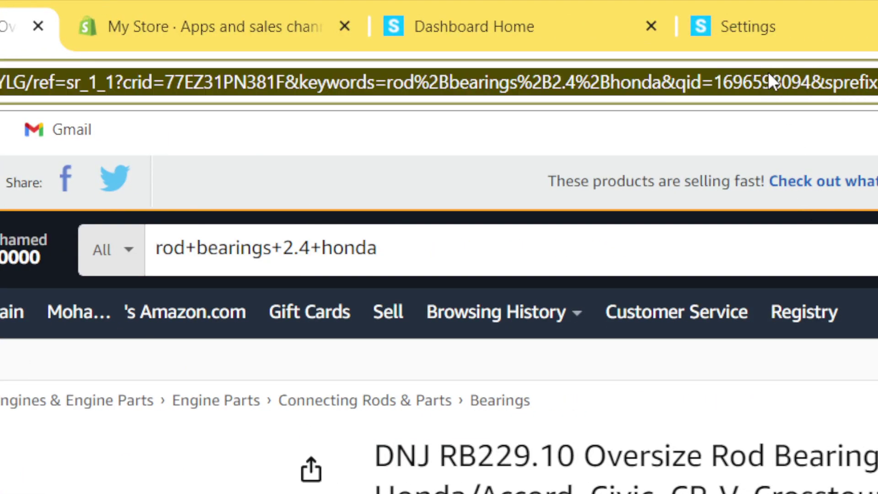
pyautogui.write('AMA')
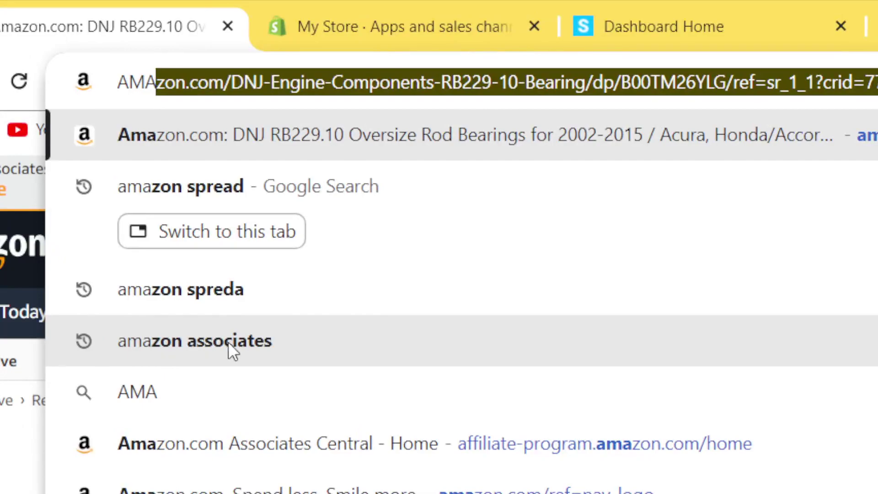
pyautogui.click(167, 339)
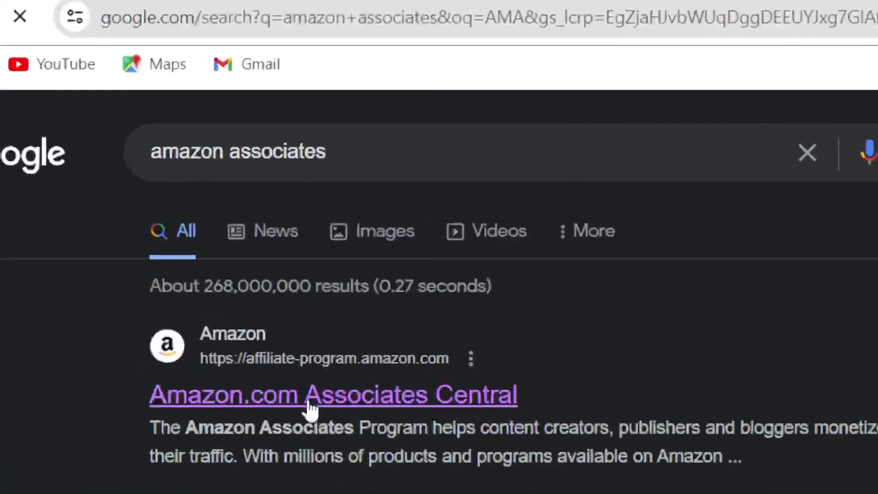
pyautogui.click(311, 404)
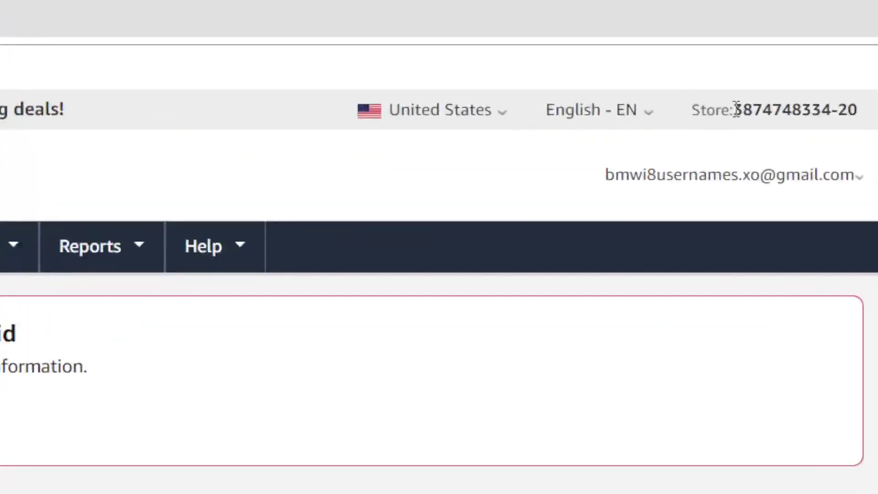
# Copy the complete store ID shown in Amazon Associates Central
pyautogui.moveTo(734, 110); pyautogui.dragTo(853, 110)
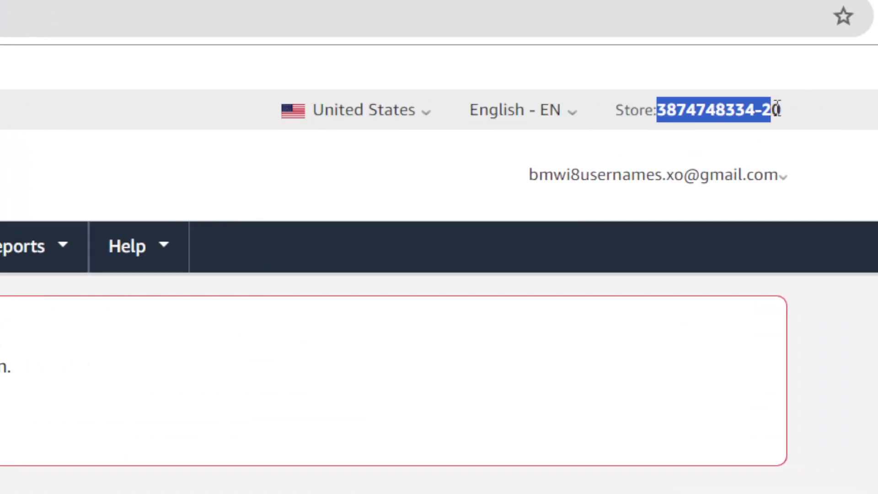
pyautogui.moveTo(777, 110); pyautogui.dragTo(782, 108)
pyautogui.rightClick(730, 111)
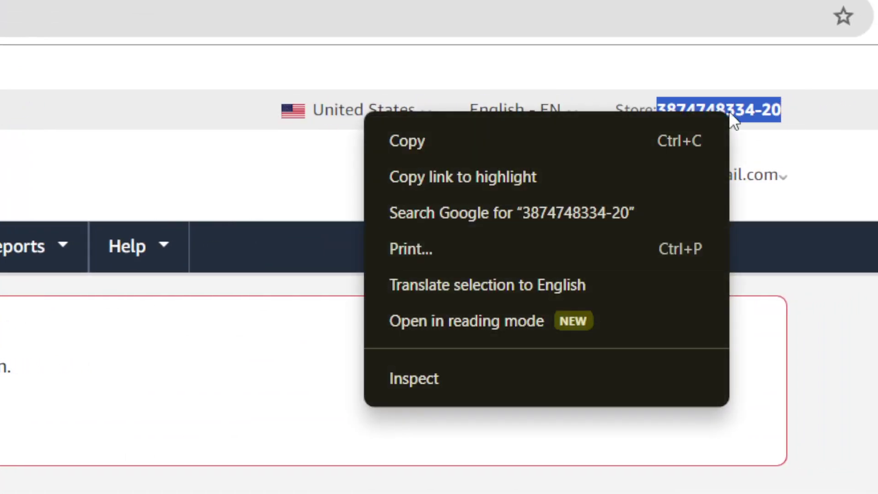
pyautogui.click(543, 138)
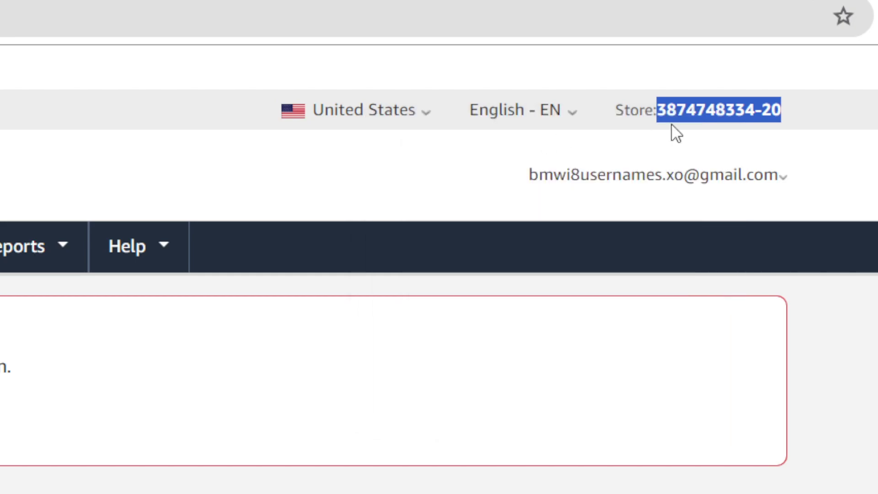
pyautogui.rightClick(716, 111)
pyautogui.click(565, 138)
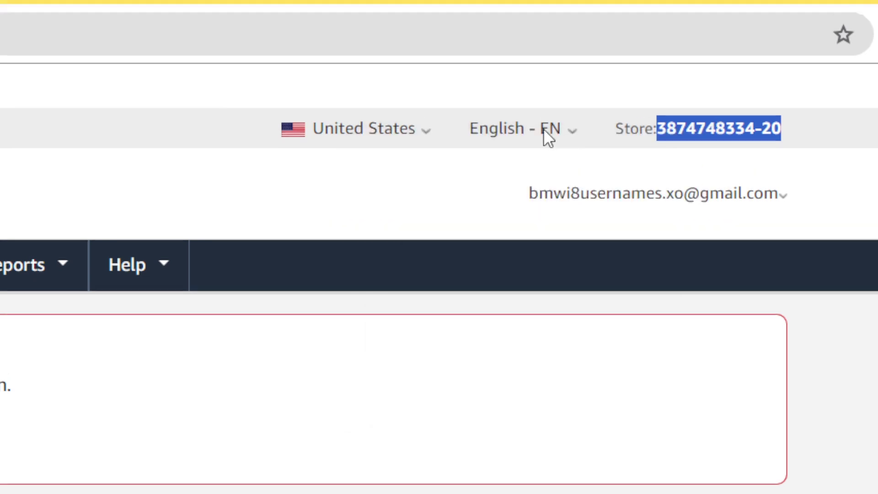
# Paste the copied store ID as the United States Affiliate / Associate ID in Spreadr's settings and save it
pyautogui.click(306, 5)
pyautogui.click(462, 5)
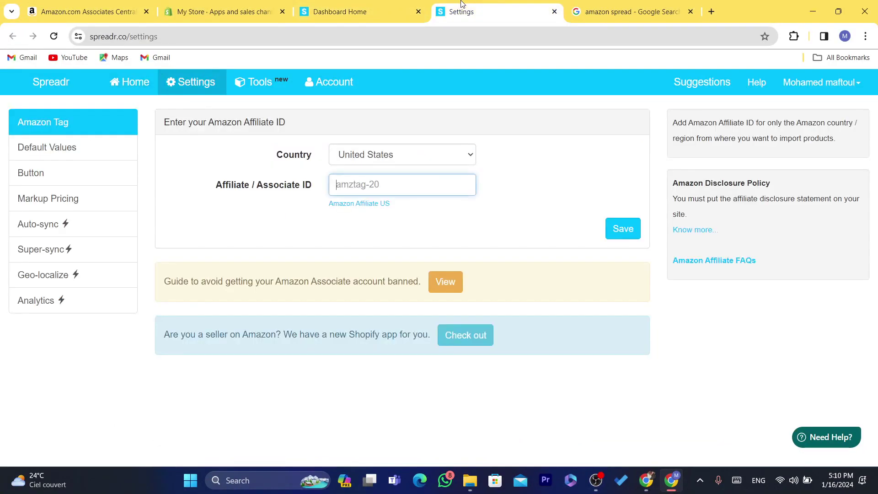
pyautogui.rightClick(359, 181)
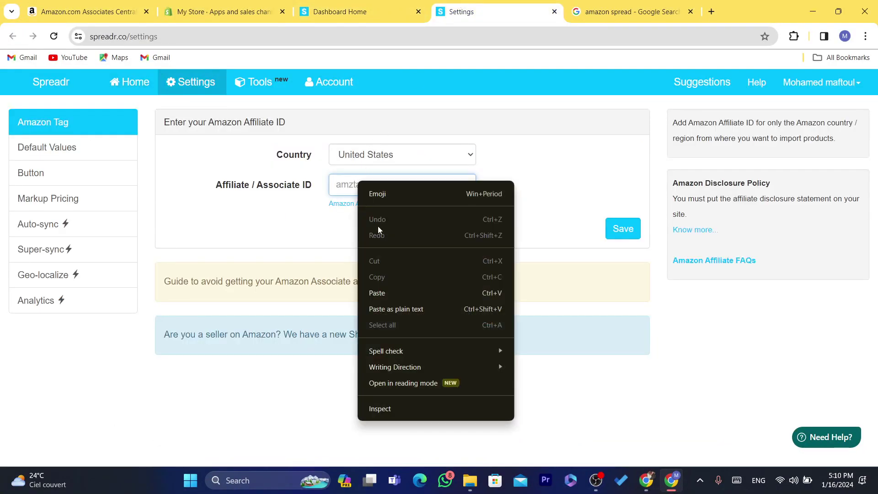
pyautogui.click(377, 295)
pyautogui.click(620, 232)
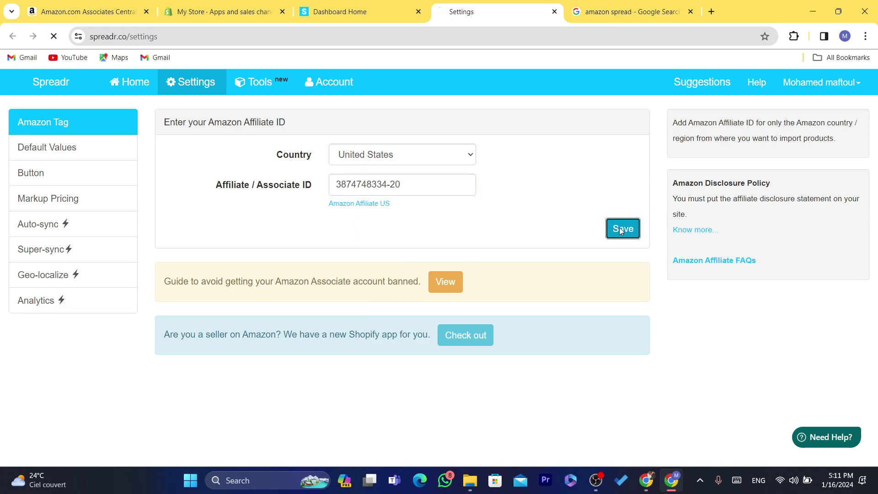
pyautogui.click(473, 30)
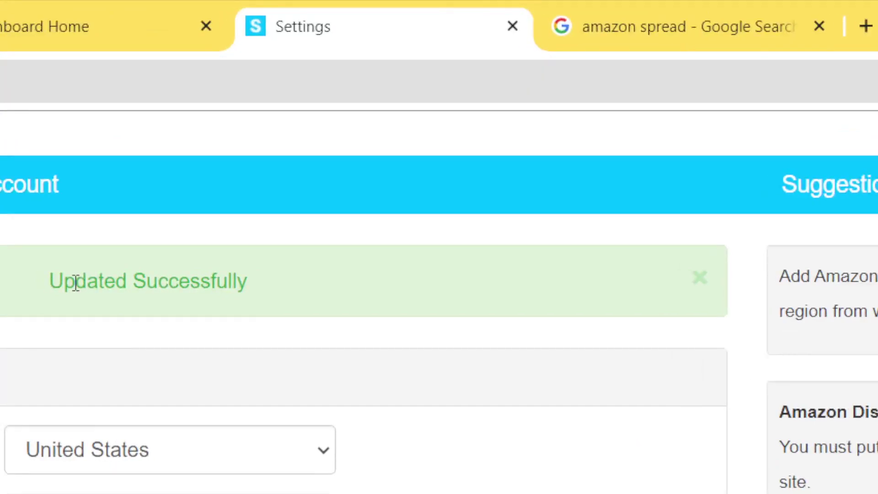
pyautogui.moveTo(76, 282); pyautogui.dragTo(272, 297)
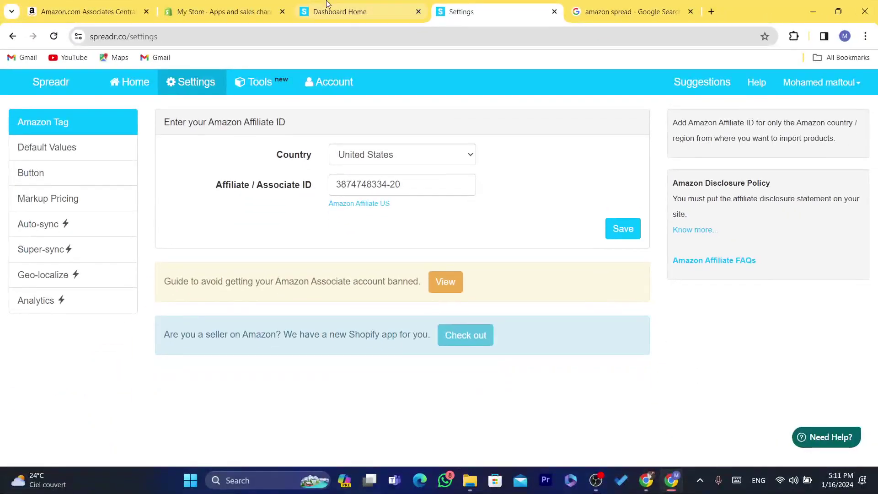
# Replace the "amazon spread" Google results with the Amazon product page for the DNJ RB229.10 Oversize Rod Bearings
pyautogui.click(327, 4)
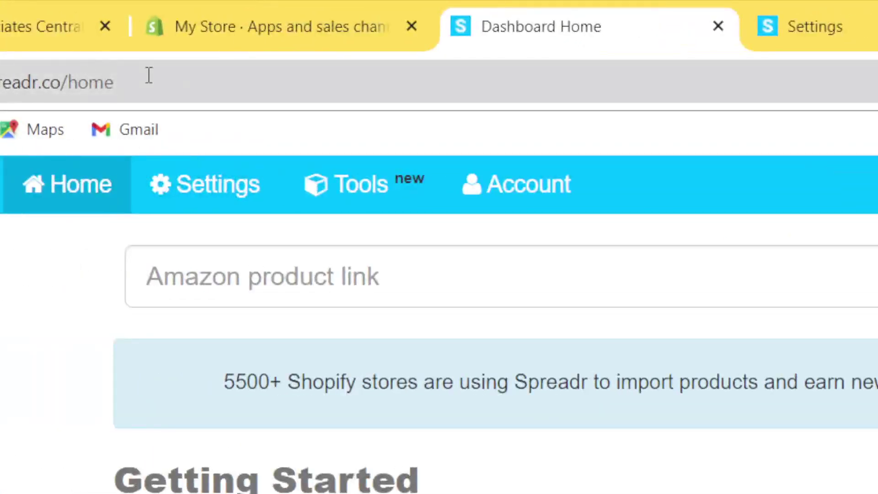
pyautogui.click(337, 284)
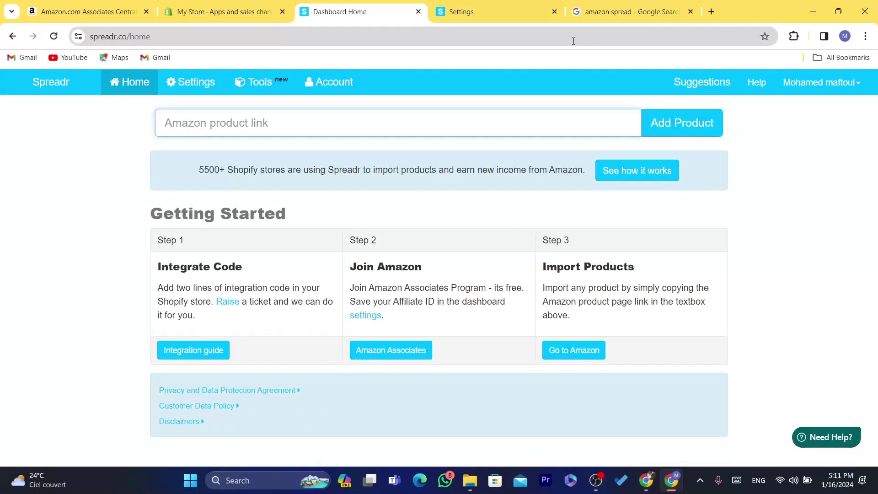
pyautogui.moveTo(634, 11); pyautogui.dragTo(501, 13)
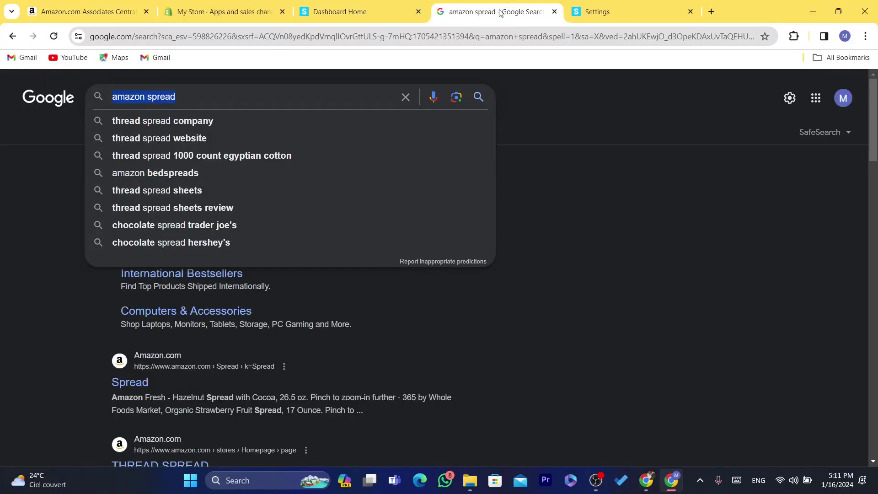
pyautogui.click(463, 34)
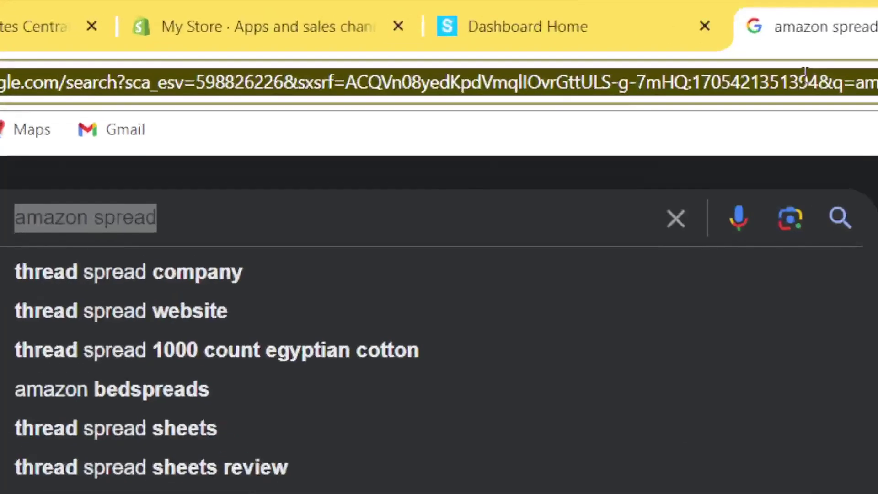
pyautogui.write('ama')
pyautogui.press('Return')
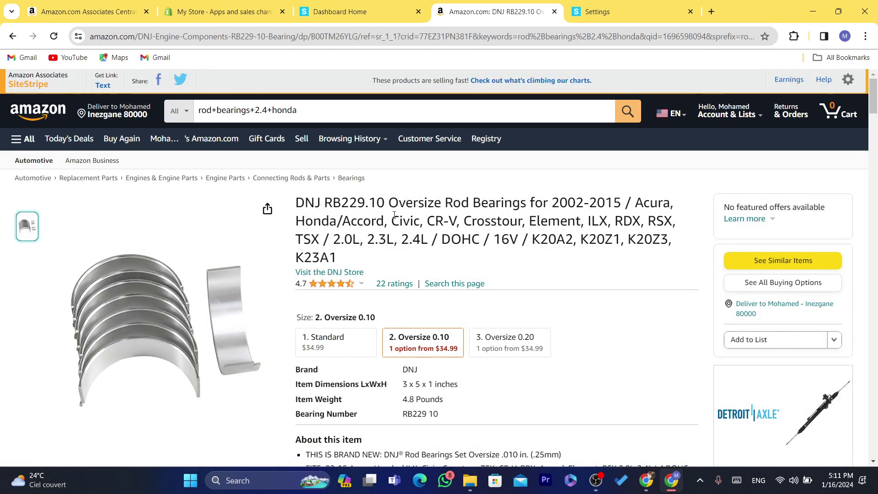
# Examine the rod bearings' product title, the Associates Central earnings overview and Spreadr's dashboard home
pyautogui.moveTo(283, 200); pyautogui.dragTo(400, 264)
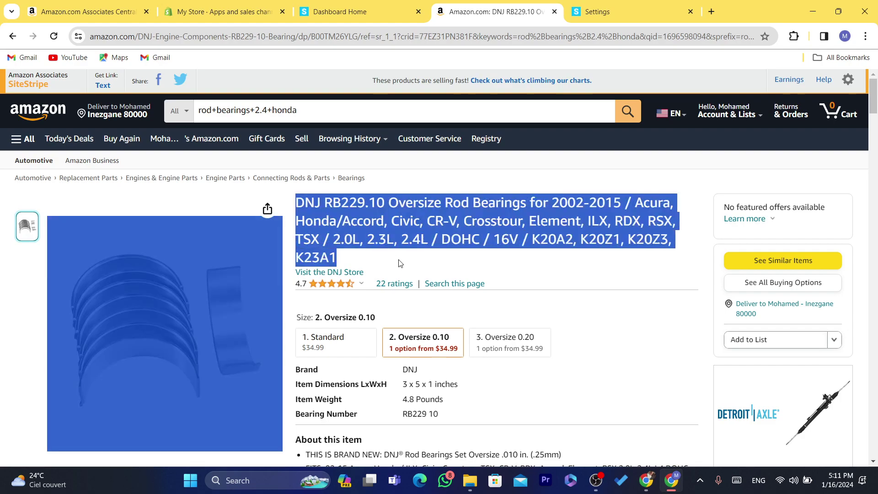
pyautogui.click(408, 267)
pyautogui.moveTo(301, 196); pyautogui.dragTo(341, 259)
pyautogui.click(109, 5)
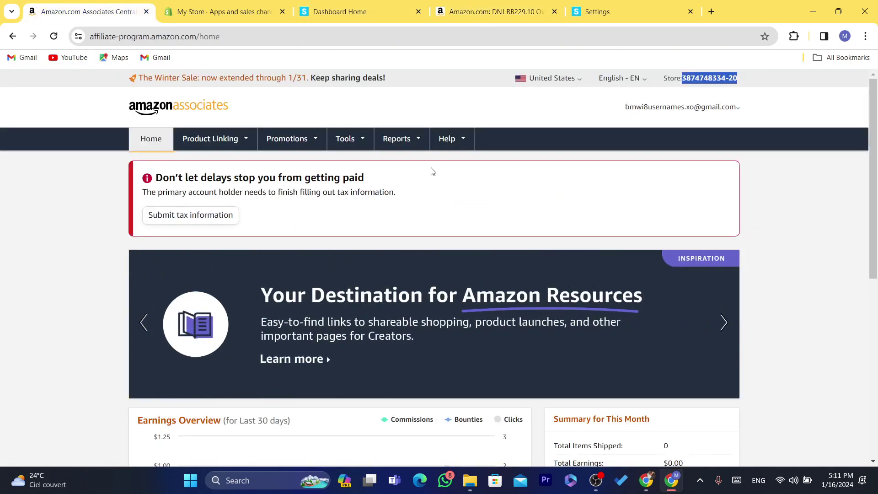
pyautogui.scroll(-4, 862, 145)
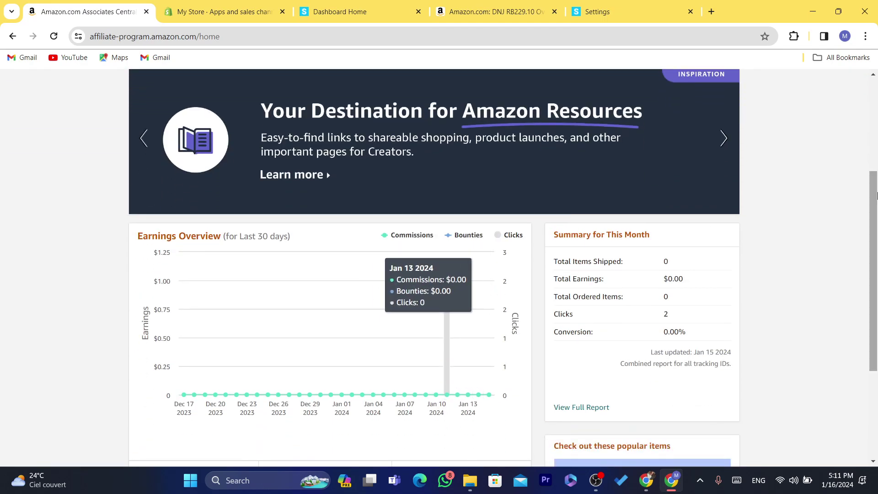
pyautogui.scroll(4, 864, 98)
pyautogui.click(392, 3)
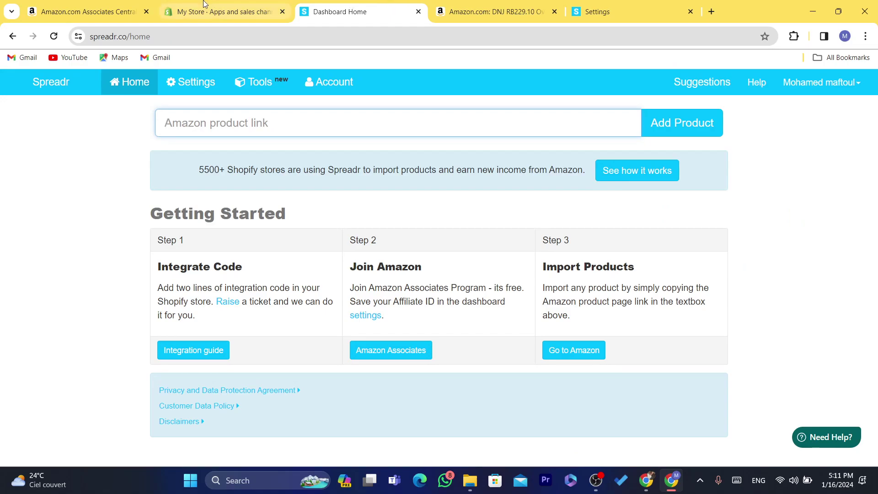
pyautogui.tripleClick(325, 170)
pyautogui.click(448, 188)
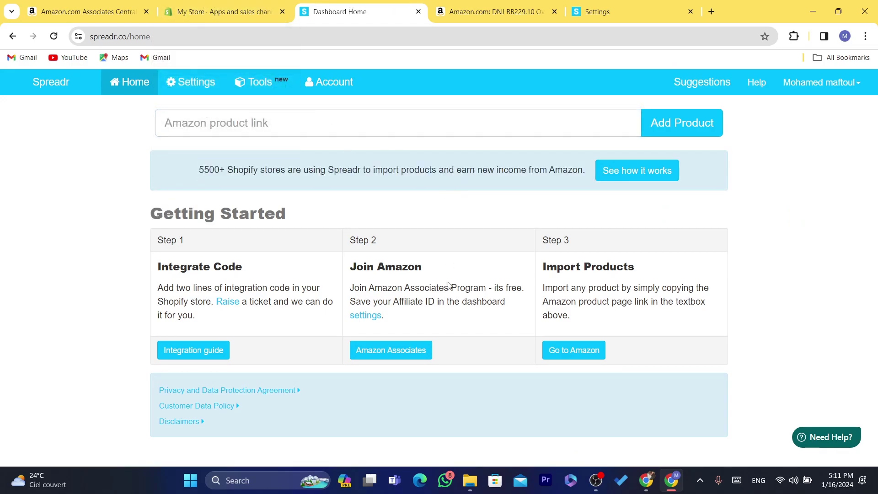
# Copy the full web address of the DNJ RB229.10 Oversize Rod Bearings product page on Amazon
pyautogui.click(458, 12)
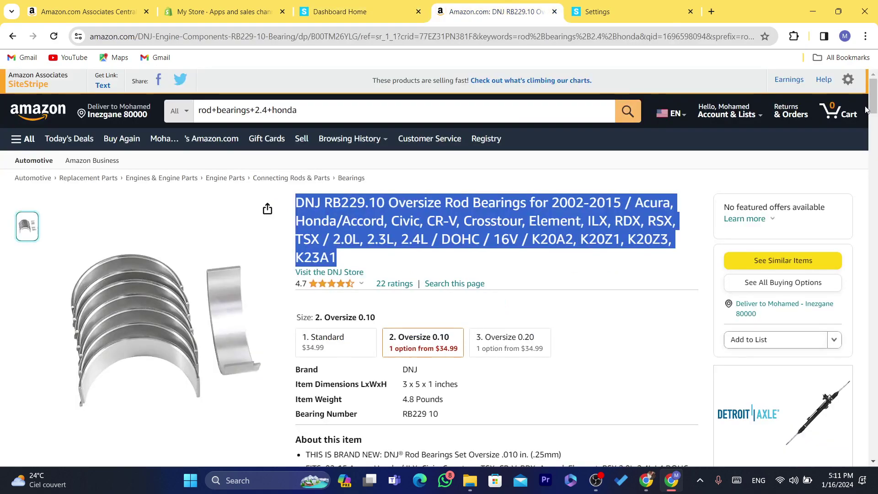
pyautogui.click(446, 36)
pyautogui.hotkey('ctrl', 'a')
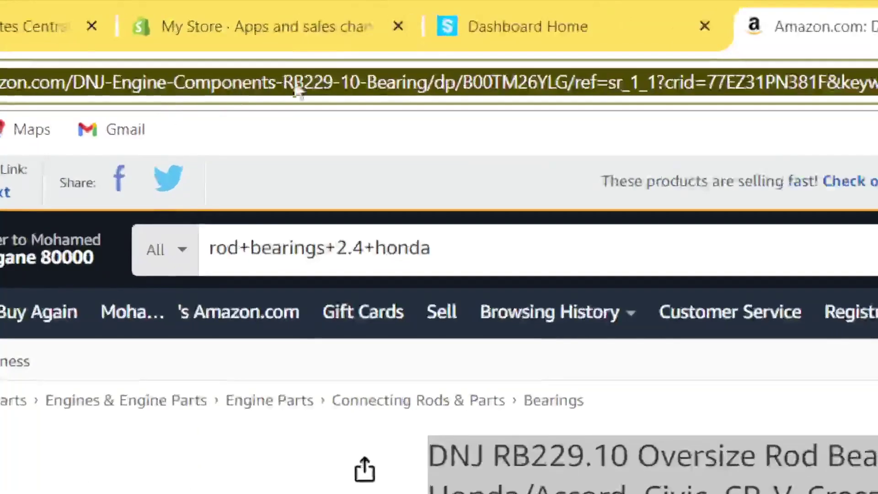
pyautogui.rightClick(261, 39)
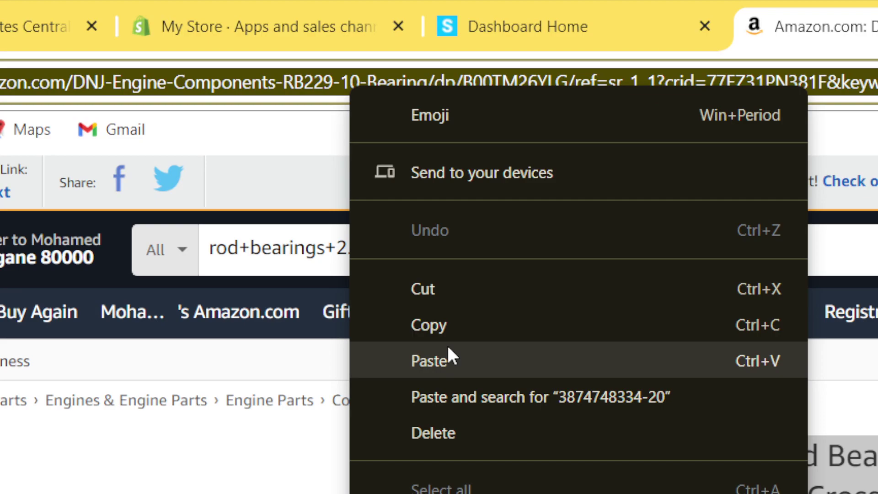
pyautogui.click(441, 333)
pyautogui.click(442, 333)
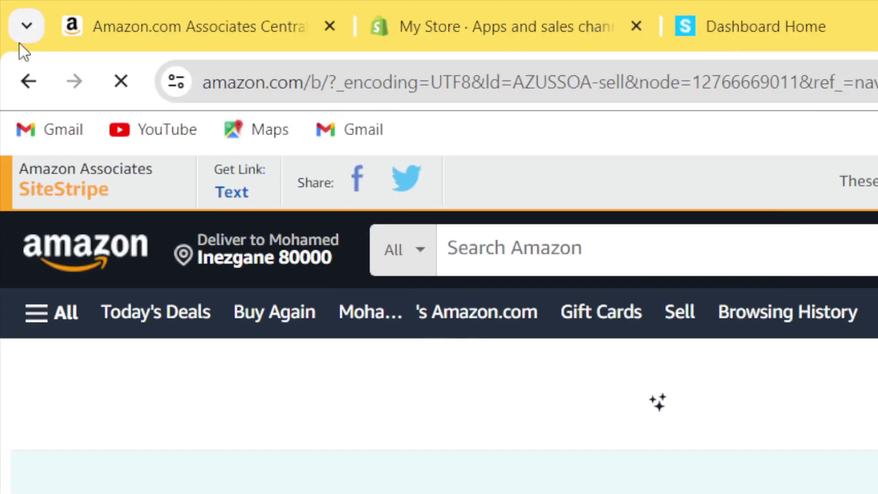
pyautogui.click(25, 78)
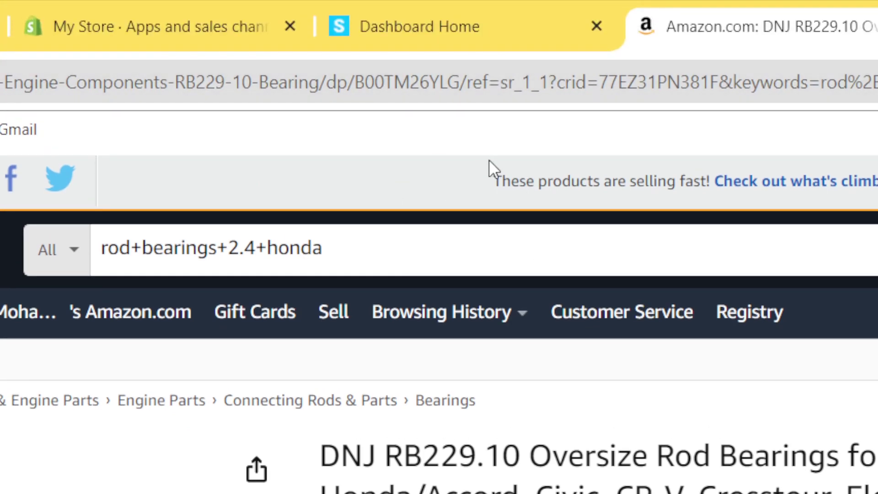
pyautogui.click(488, 92)
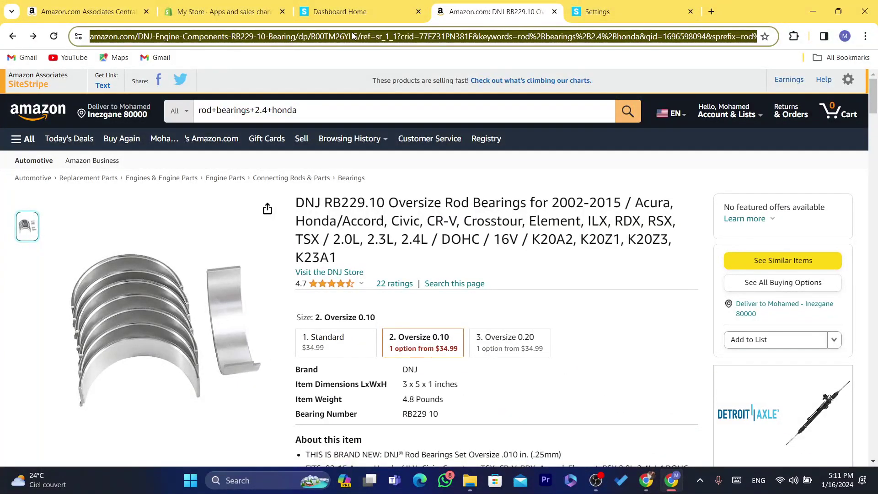
pyautogui.rightClick(352, 36)
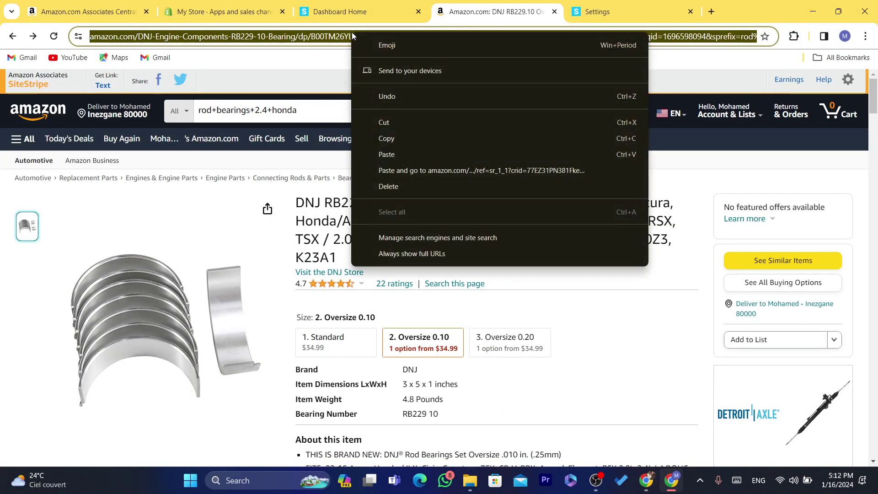
pyautogui.click(385, 139)
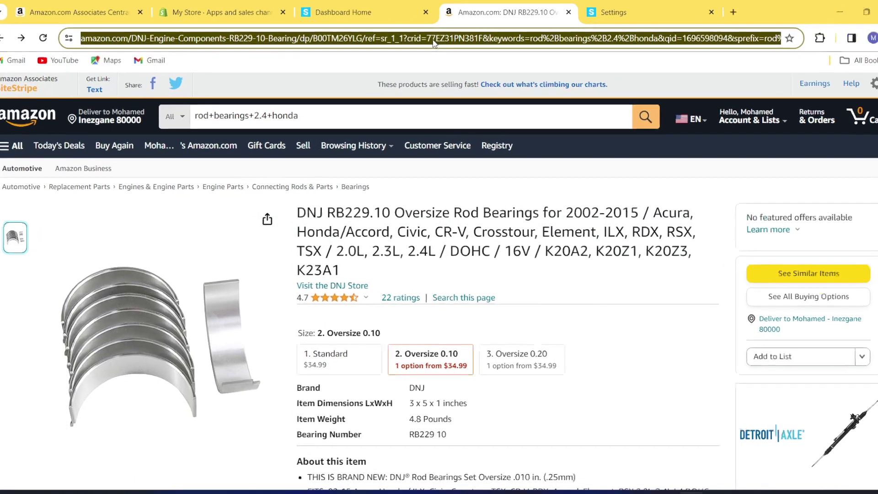
pyautogui.rightClick(426, 37)
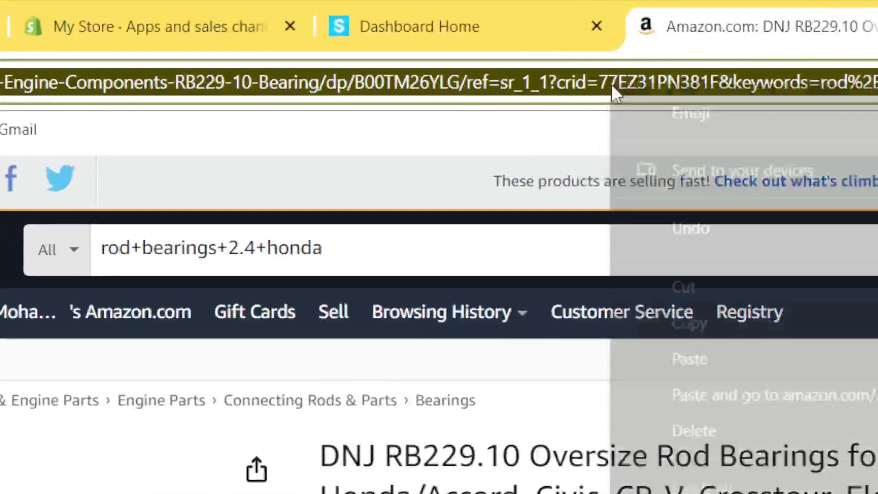
pyautogui.click(689, 323)
# Add the rod bearings to the store by pasting the copied Amazon product link in Spreadr's dashboard, and dismiss the confirmation
pyautogui.click(419, 26)
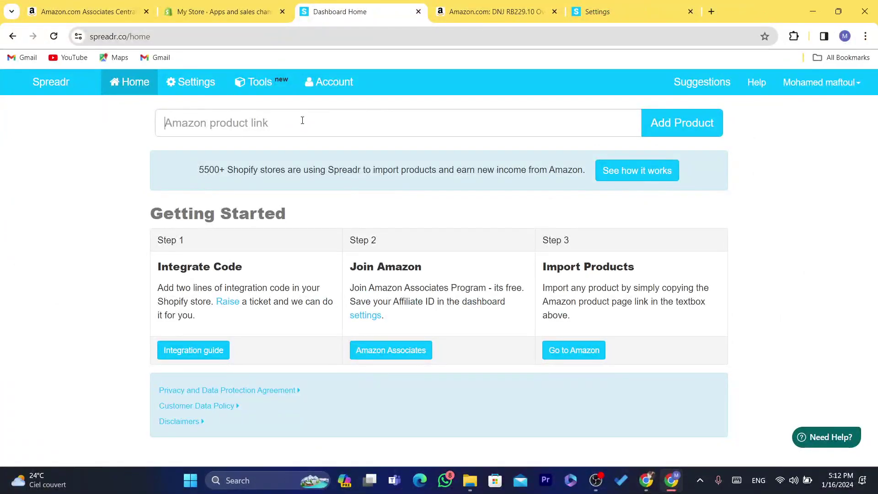
pyautogui.hotkey('ctrl', 'v')
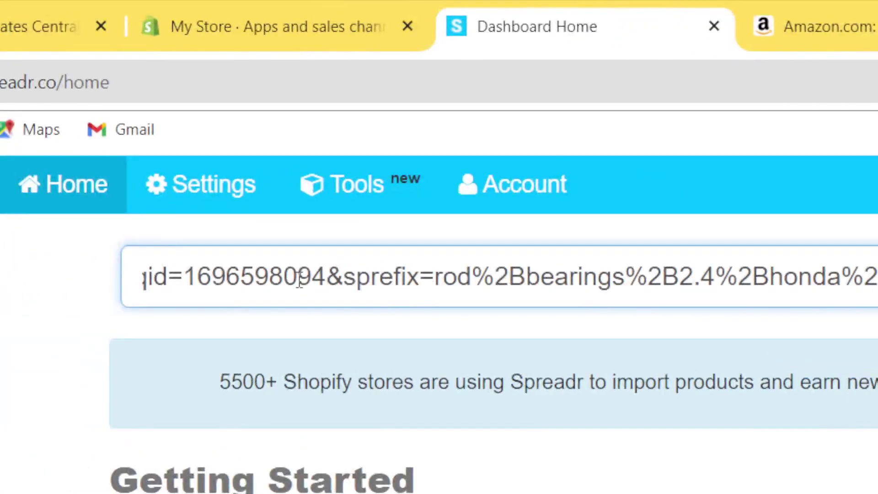
pyautogui.click(727, 281)
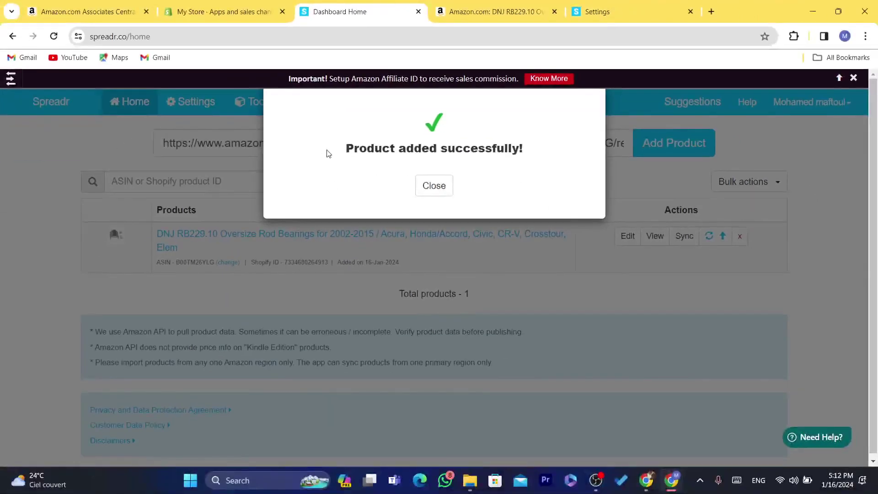
pyautogui.moveTo(327, 151); pyautogui.dragTo(525, 150)
pyautogui.click(525, 150)
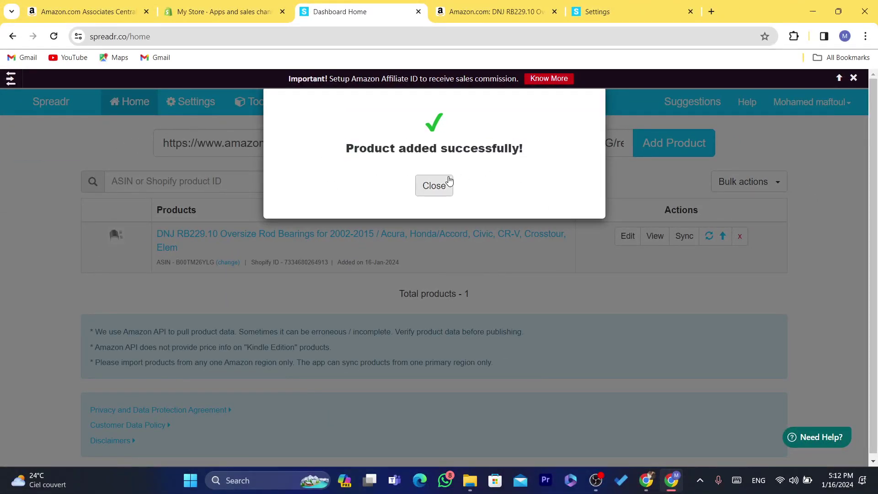
pyautogui.click(434, 186)
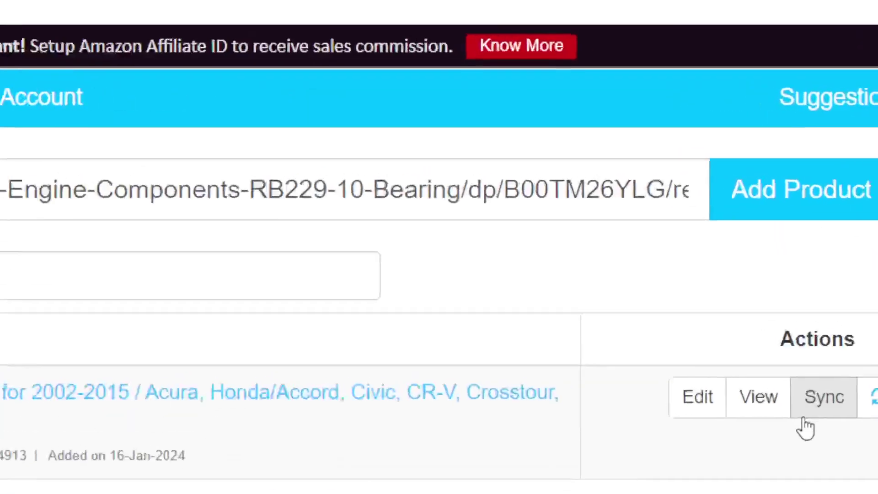
# View the imported rod bearings product on the Shopify storefront
pyautogui.click(755, 414)
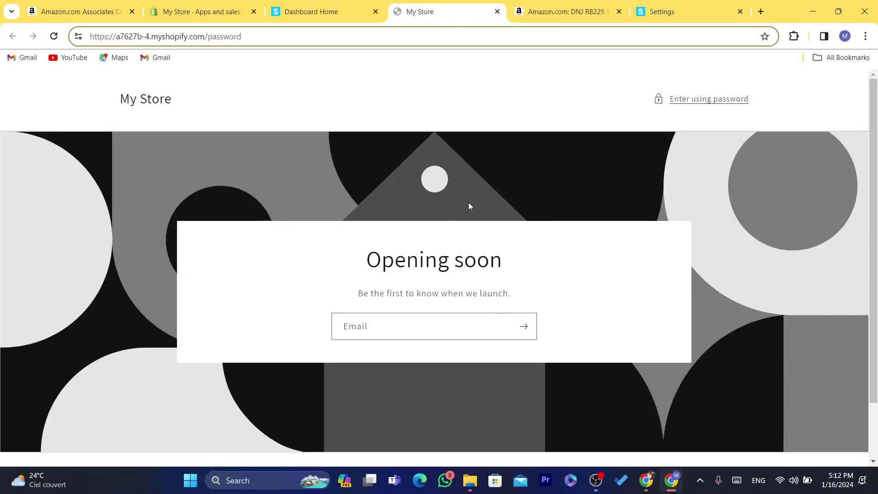
pyautogui.scroll(-3, 469, 206)
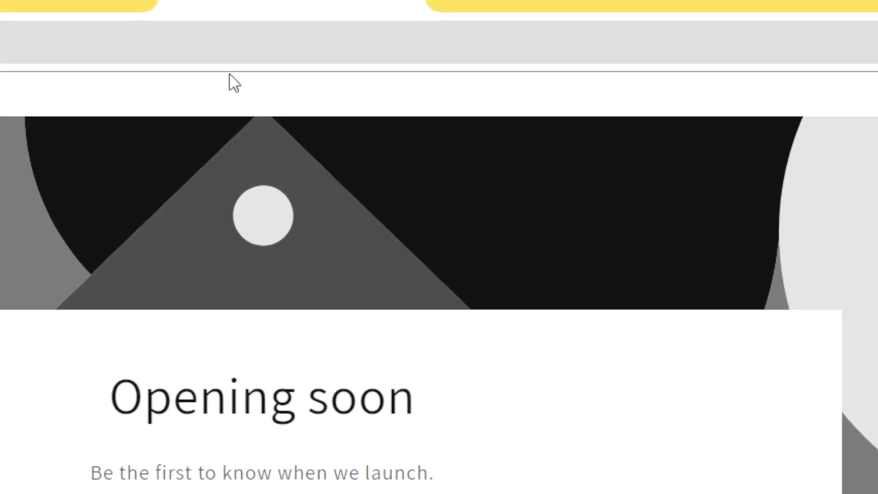
# Open the Shopify site in the storefront's browser tab and log out of the account whose free trial has ended
pyautogui.click(214, 48)
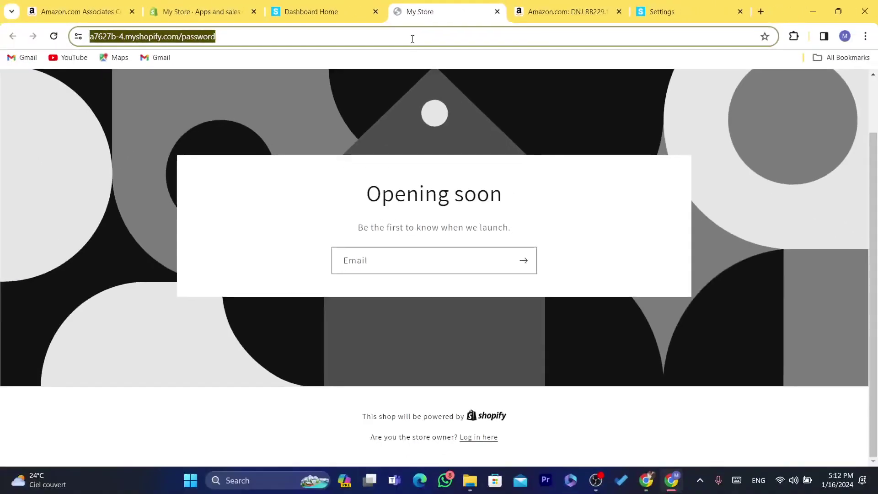
pyautogui.write('shopify')
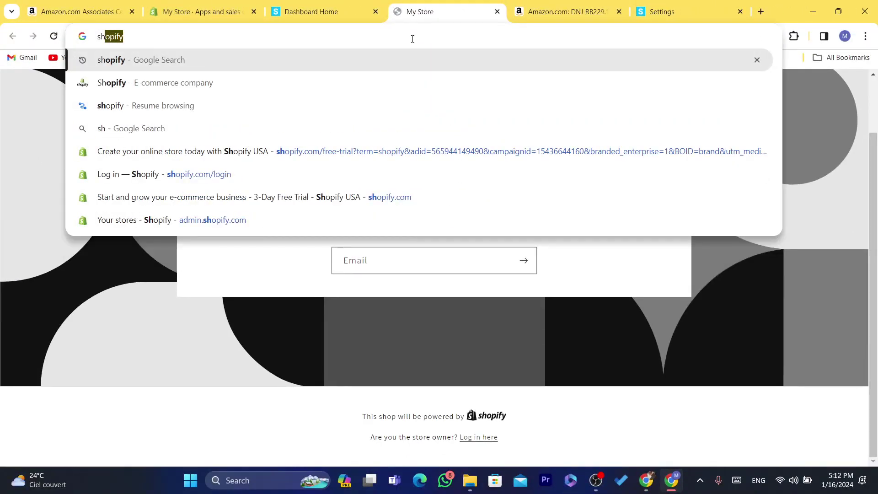
pyautogui.click(315, 151)
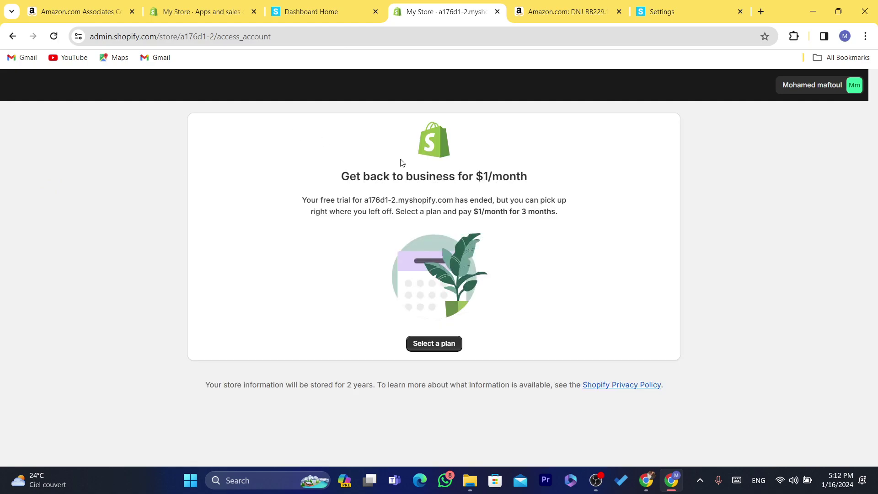
pyautogui.click(809, 93)
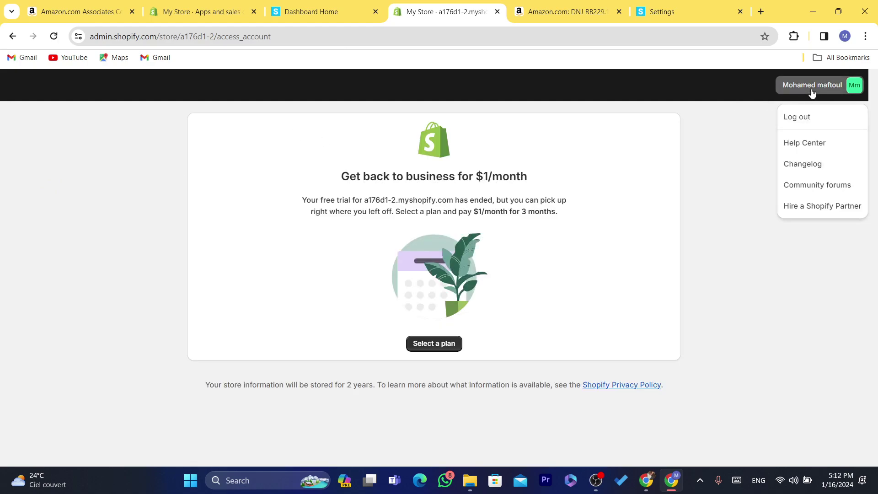
pyautogui.click(808, 119)
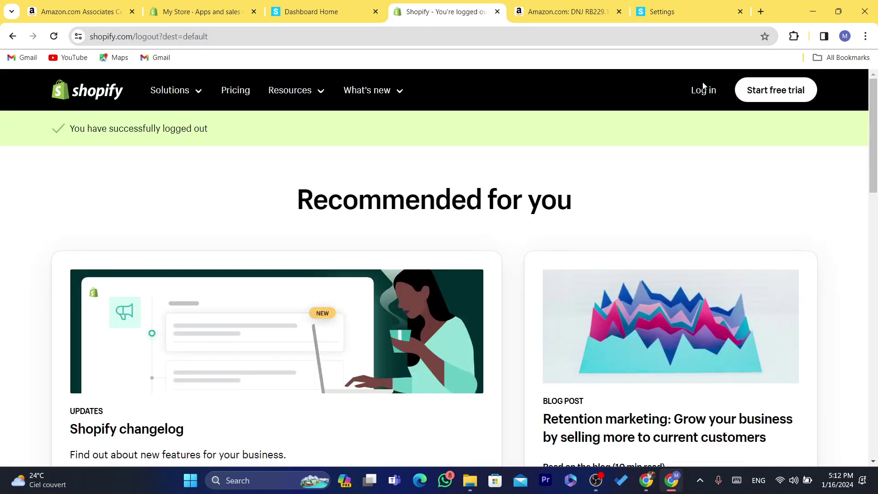
# Log in to Shopify with the Google account that owns the store containing the imported product
pyautogui.click(703, 90)
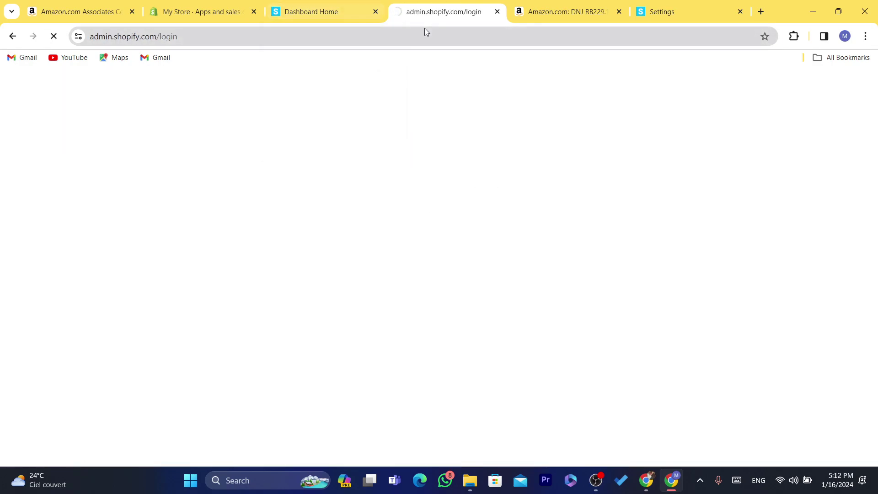
pyautogui.click(424, 31)
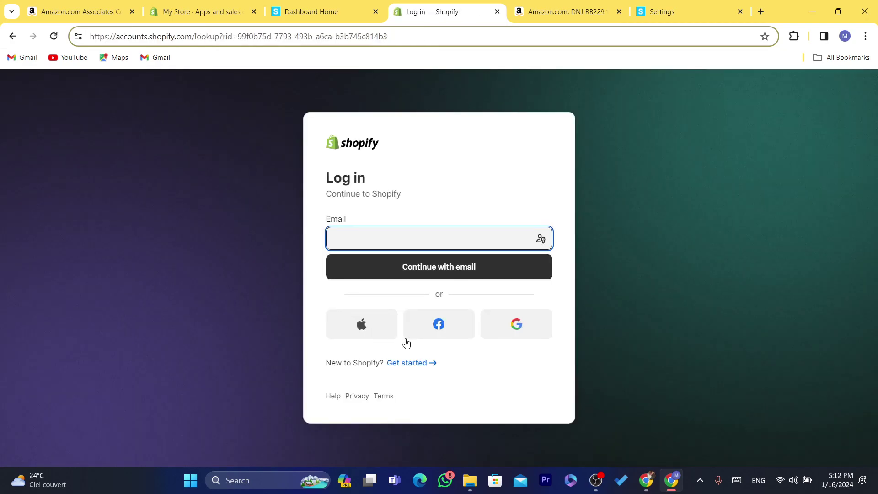
pyautogui.click(514, 322)
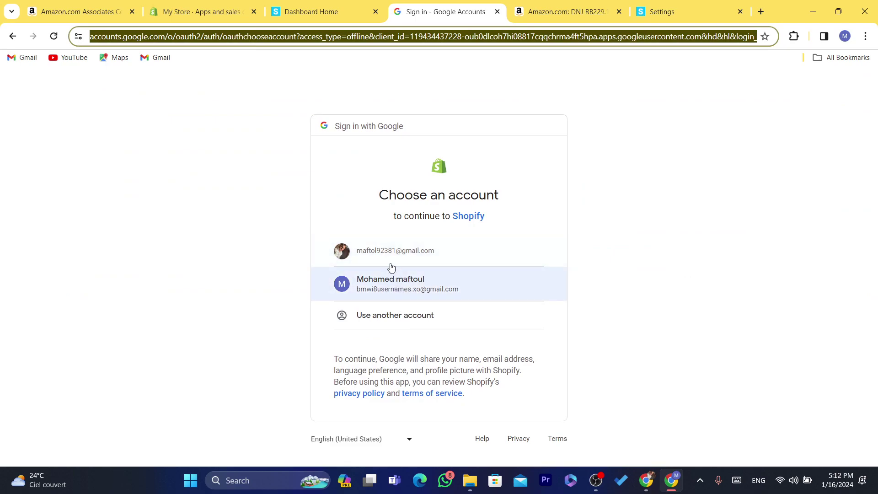
pyautogui.click(397, 281)
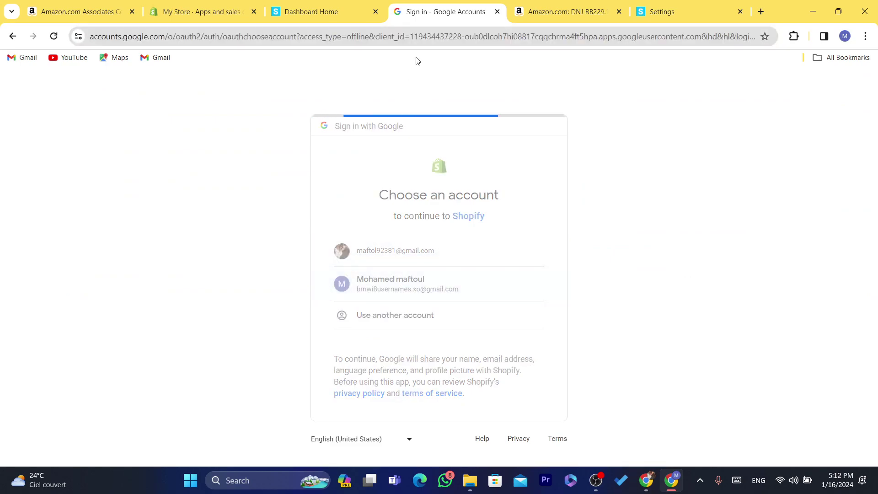
pyautogui.click(416, 39)
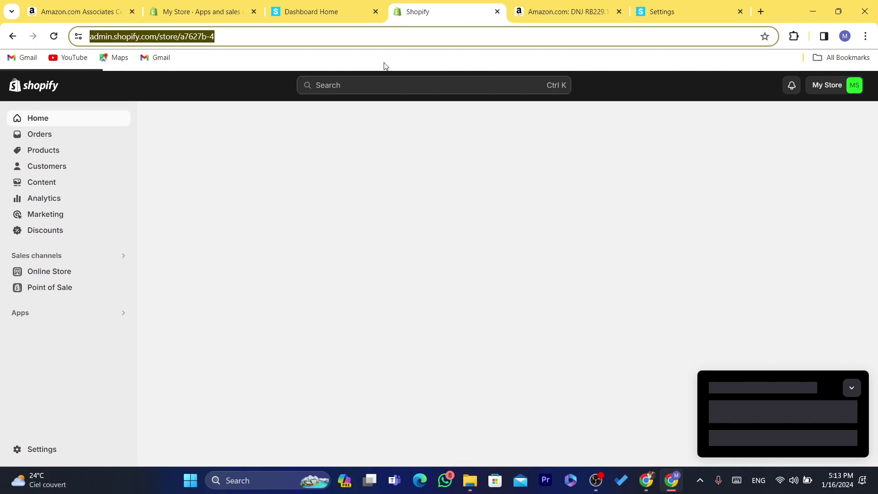
# Preview the imported DNJ rod bearings product on the online store from the store's product list and look through its page
pyautogui.click(44, 150)
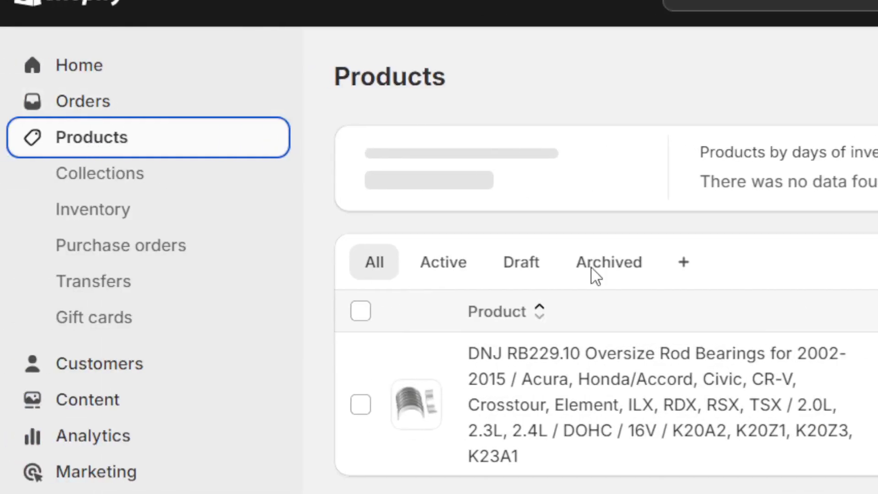
pyautogui.click(776, 405)
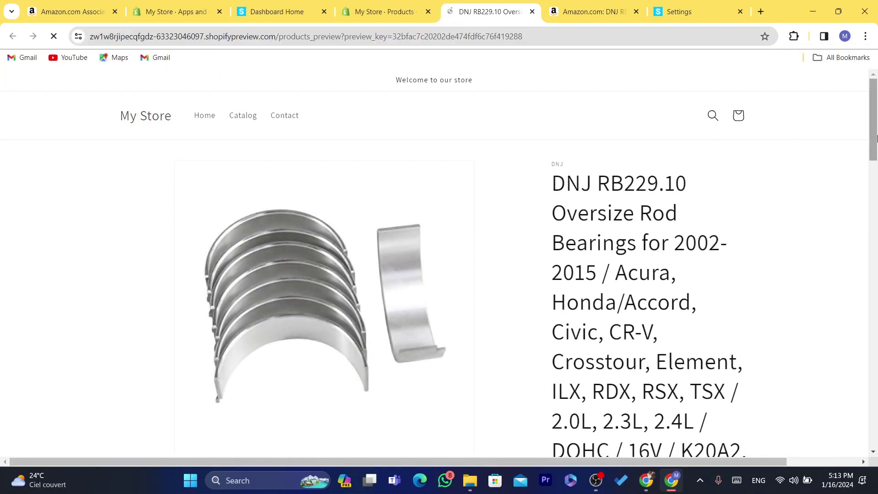
pyautogui.scroll(-5, 877, 193)
pyautogui.scroll(-5, 876, 192)
pyautogui.scroll(10, 641, 252)
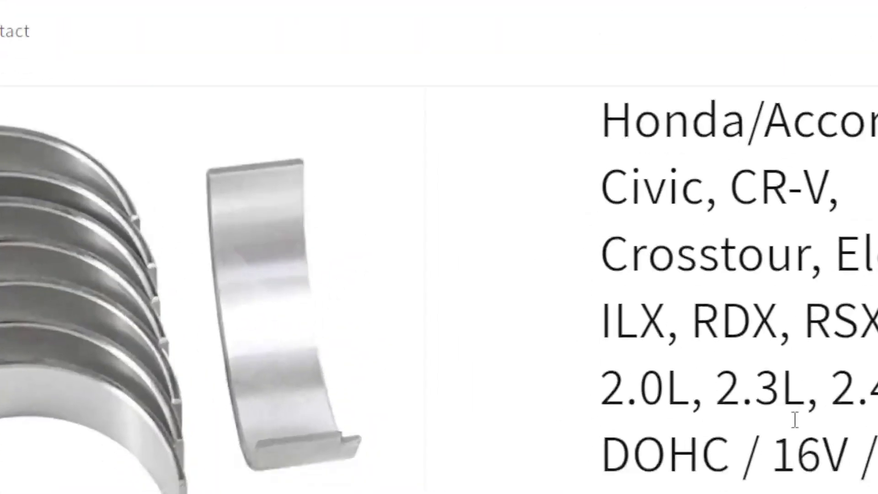
pyautogui.moveTo(783, 405); pyautogui.dragTo(687, 243)
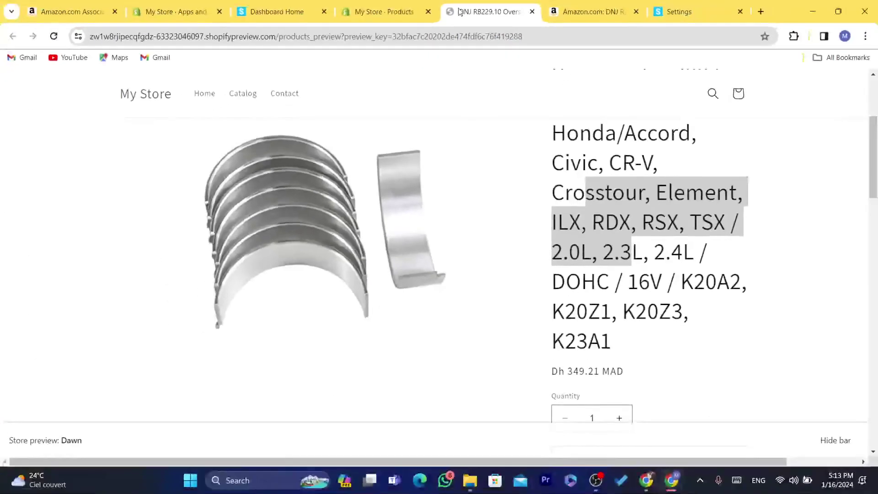
# Shorten the imported product's title in Shopify to "DNJ RB229.10 Oversize Rod Bearings for 2002-2015" and save the product
pyautogui.click(384, 11)
pyautogui.moveTo(277, 281)
pyautogui.mouseDown()
pyautogui.moveTo(258, 268)
pyautogui.moveTo(270, 268)
pyautogui.mouseUp()
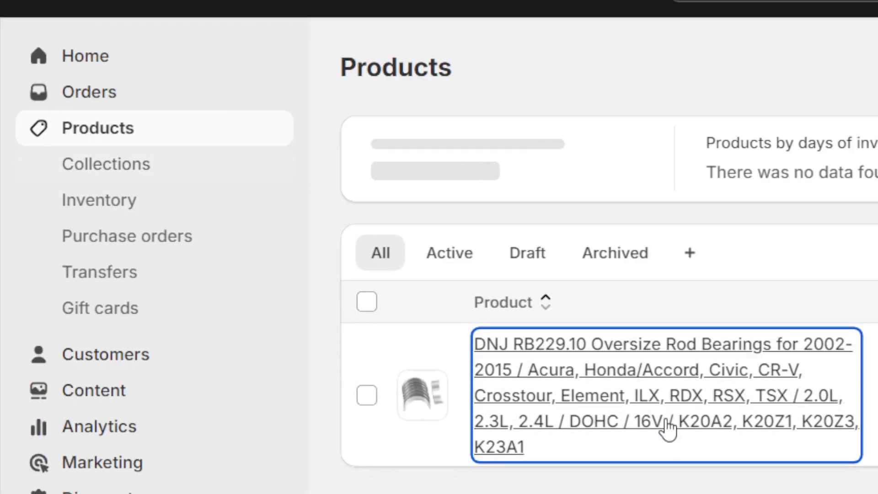
pyautogui.click(589, 389)
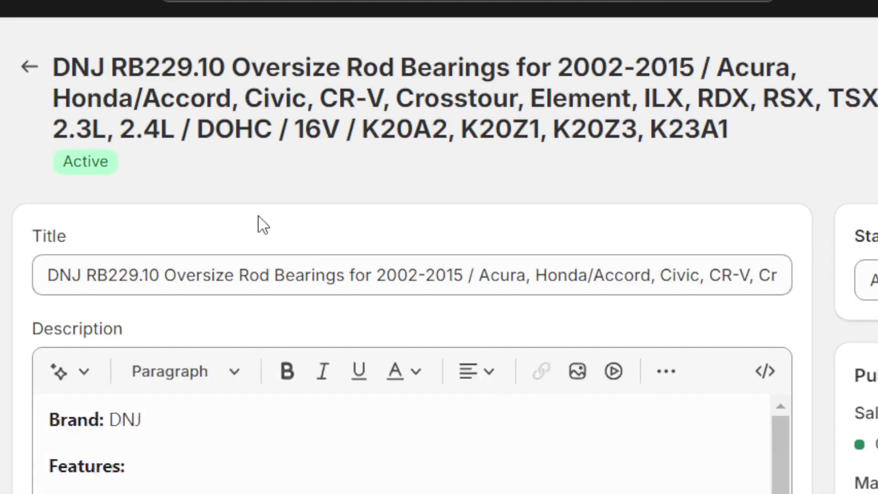
pyautogui.moveTo(469, 267); pyautogui.dragTo(875, 275)
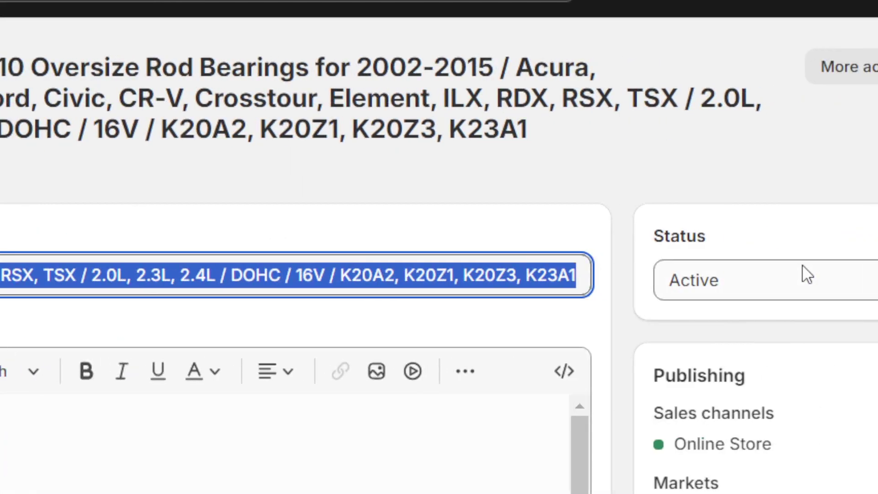
pyautogui.press('BackSpace')
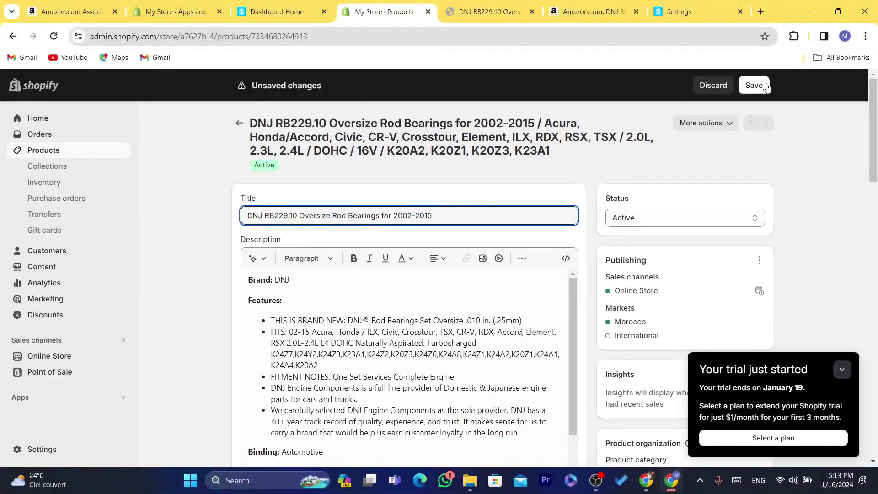
pyautogui.click(767, 87)
# Review the saved product's pricing and inventory details and its entry in Spreadr's dashboard
pyautogui.moveTo(873, 132); pyautogui.dragTo(876, 282)
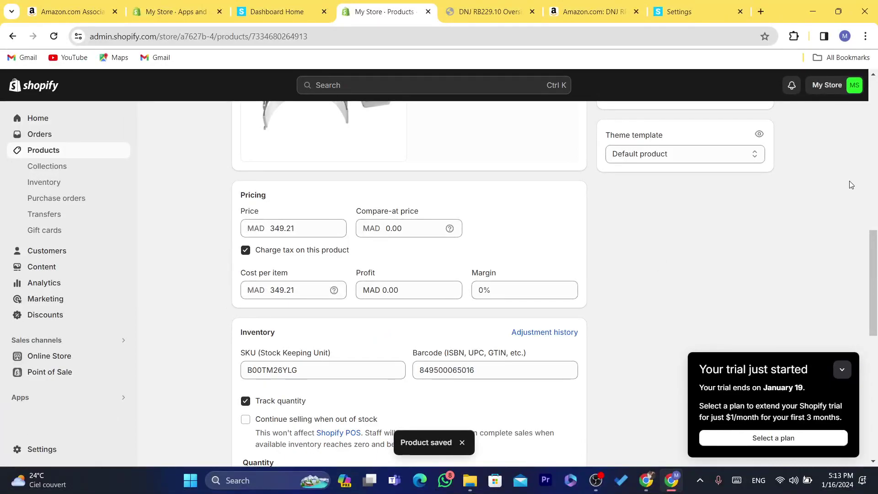
pyautogui.scroll(8, 852, 185)
pyautogui.click(503, 5)
pyautogui.click(312, 4)
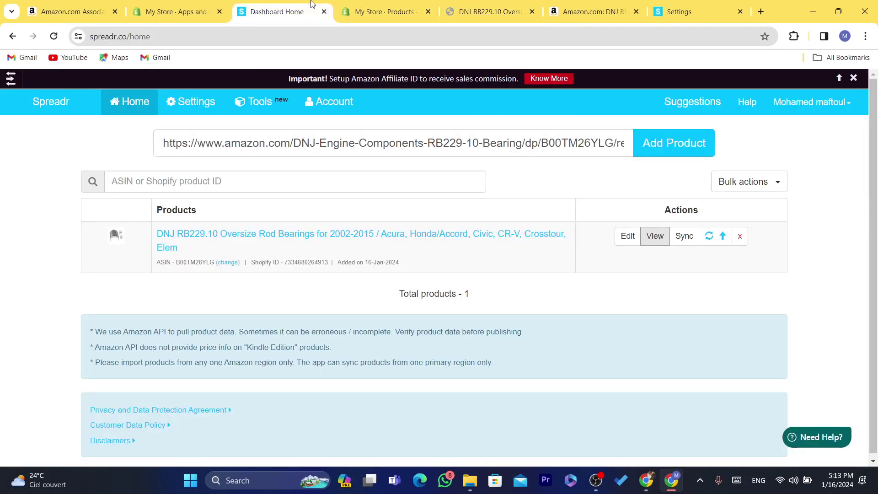
pyautogui.click(402, 7)
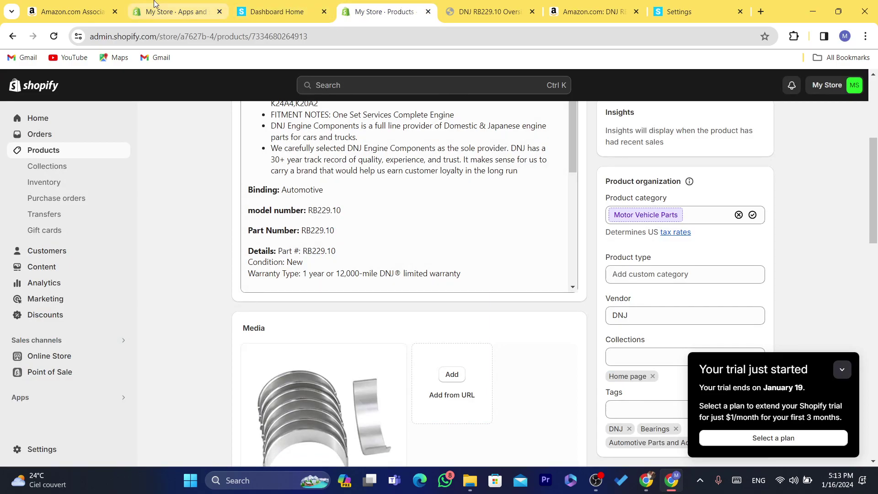
# Examine the Amazon Associates earnings overview and monthly summary, and the Shopify store's installed apps and sales channels
pyautogui.click(69, 11)
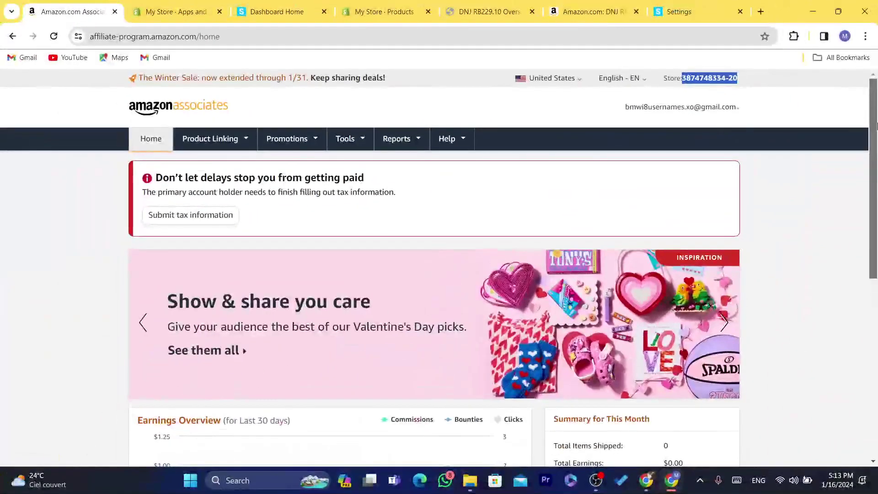
pyautogui.scroll(-6, 444, 403)
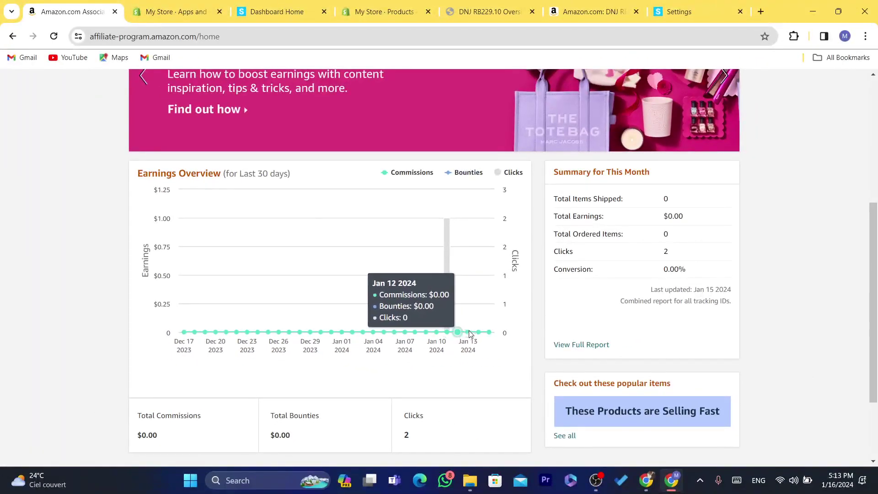
pyautogui.scroll(5, 498, 335)
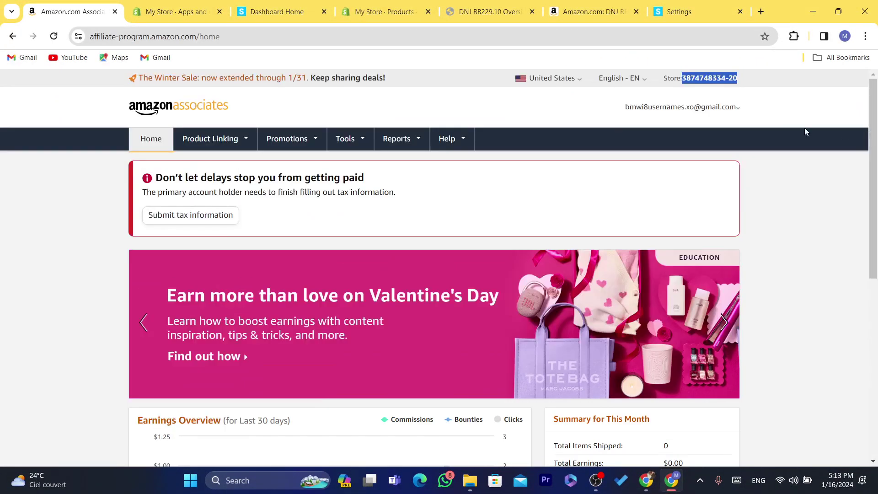
pyautogui.click(158, 4)
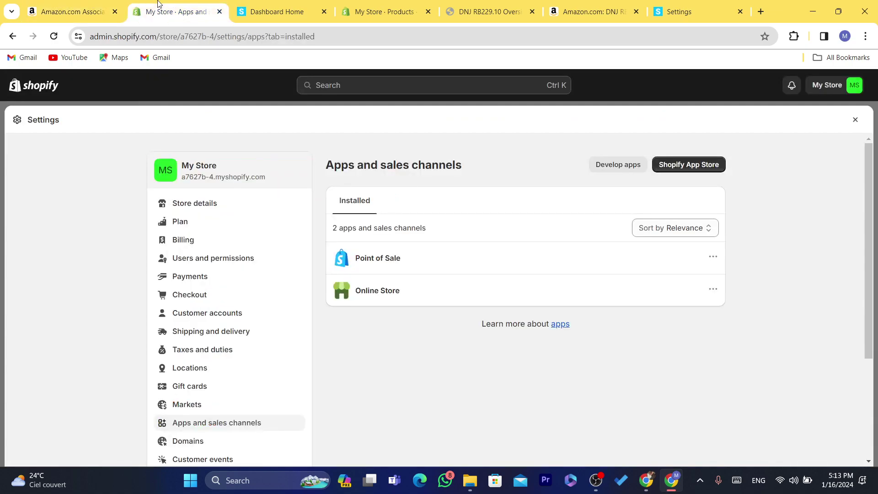
# Examine Spreadr's markup pricing rules, in particular the rule for adding new products
pyautogui.click(255, 5)
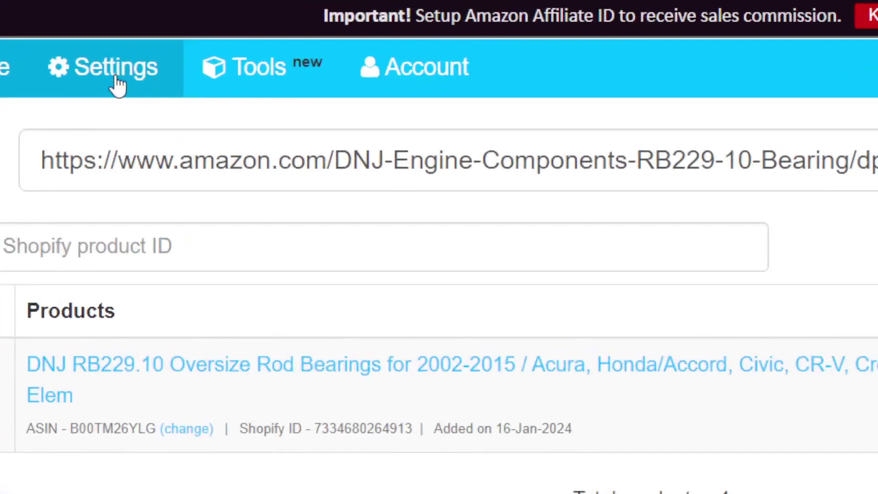
pyautogui.click(197, 108)
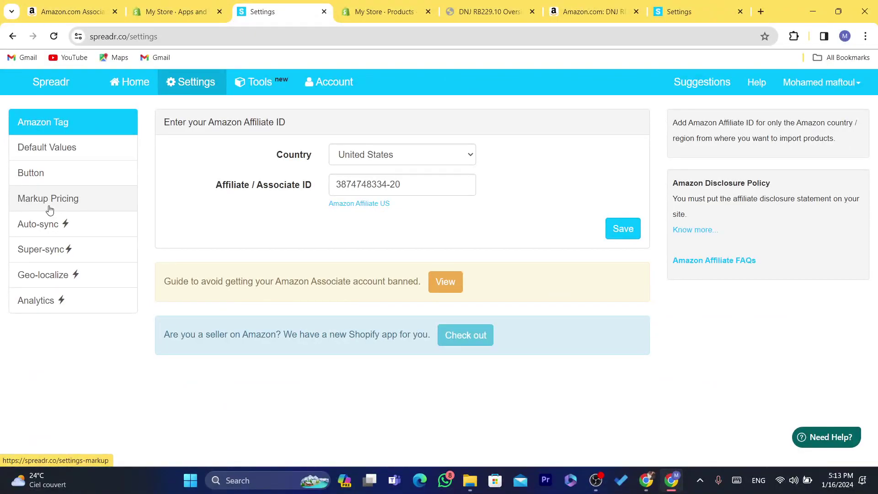
pyautogui.click(50, 210)
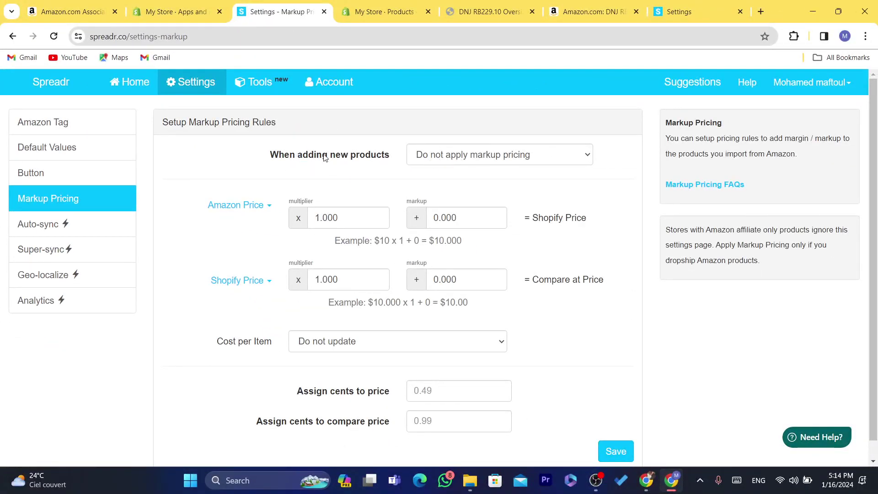
pyautogui.moveTo(270, 155); pyautogui.dragTo(366, 158)
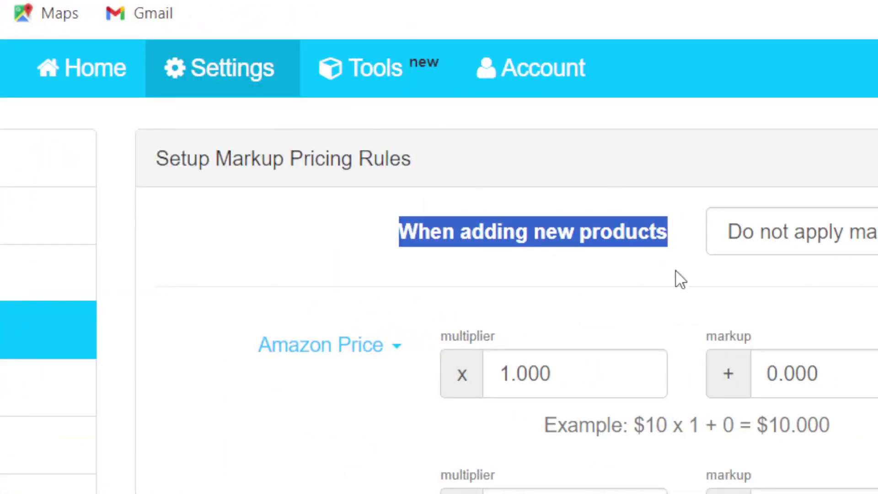
pyautogui.click(548, 233)
pyautogui.moveTo(517, 237); pyautogui.dragTo(663, 232)
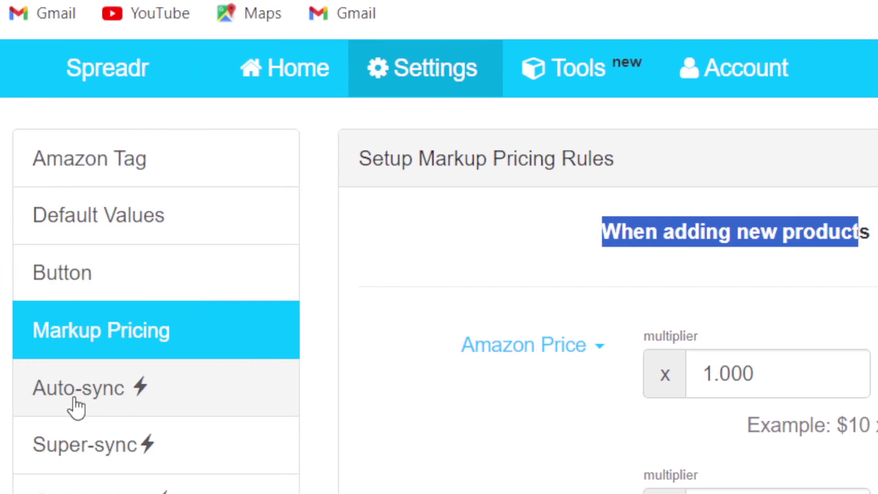
# Examine Spreadr's auto-sync rules, including what happens when a product goes out of stock
pyautogui.click(215, 366)
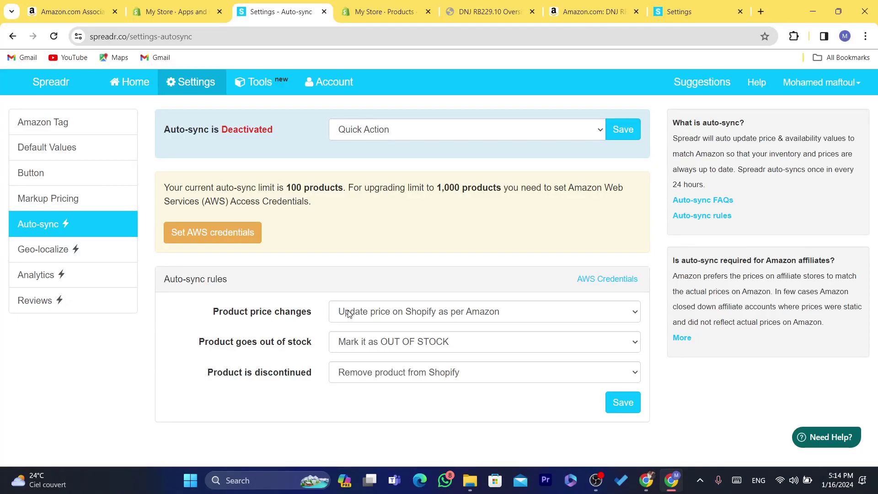
pyautogui.tripleClick(207, 344)
pyautogui.click(397, 344)
pyautogui.click(397, 344)
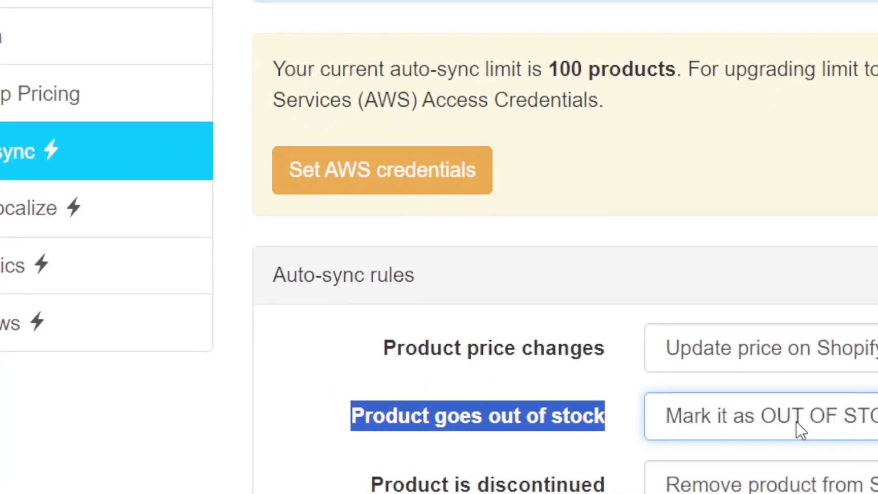
# Save "View on Amazon" as the text of the Amazon link button in Spreadr's button settings
pyautogui.click(57, 177)
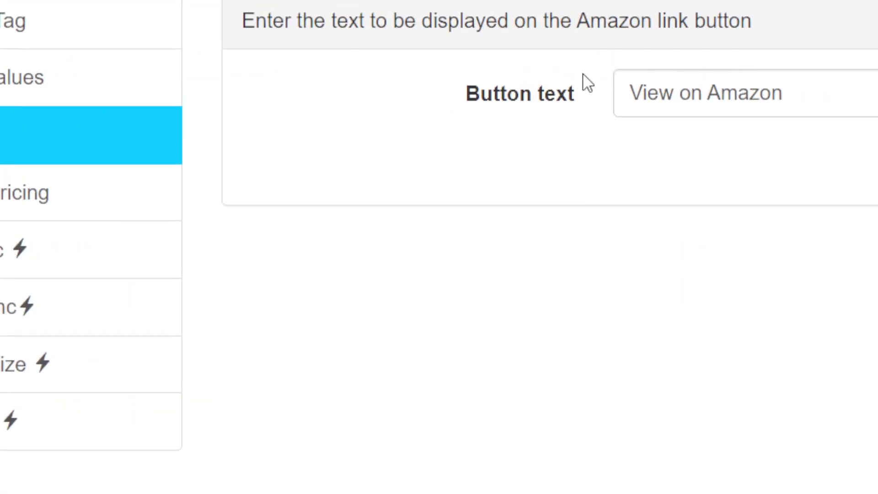
pyautogui.moveTo(445, 88); pyautogui.dragTo(611, 94)
pyautogui.tripleClick(703, 93)
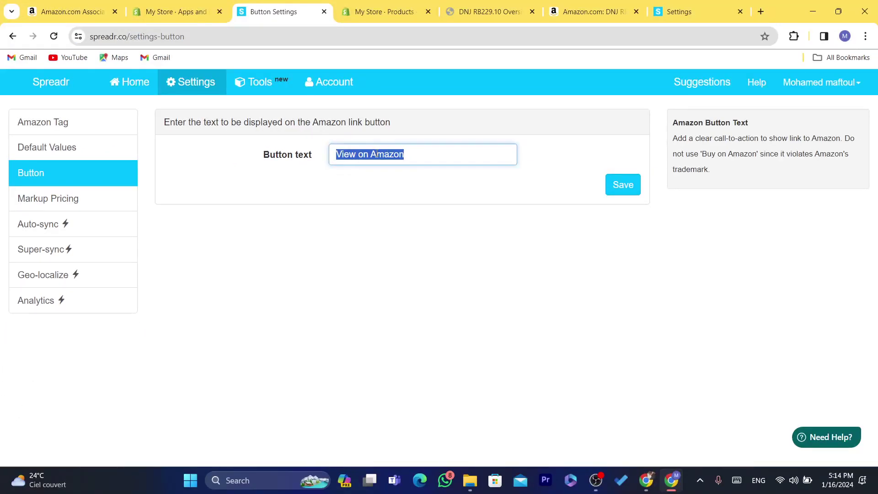
pyautogui.moveTo(170, 122); pyautogui.dragTo(251, 121)
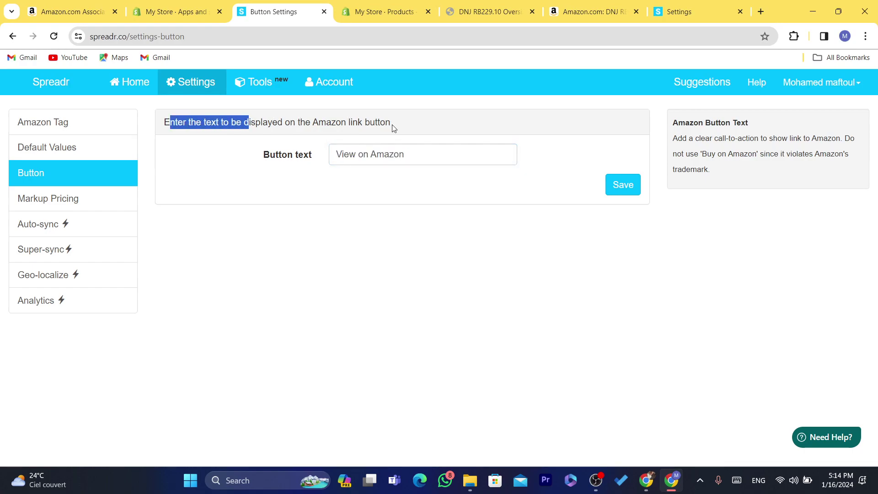
pyautogui.tripleClick(384, 160)
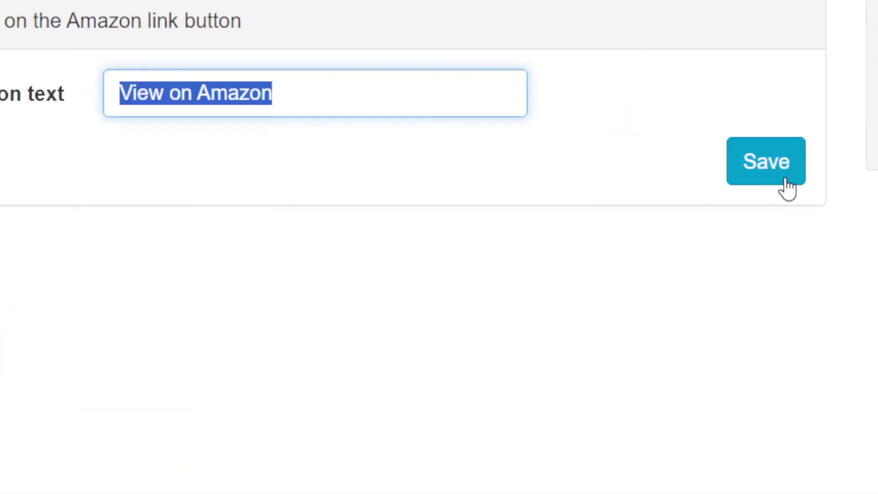
pyautogui.click(788, 182)
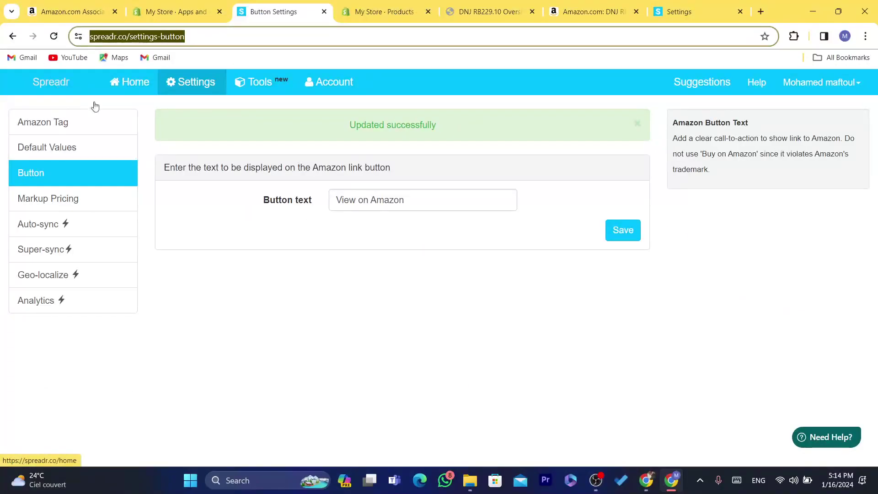
# Return to the rod bearings product in the Shopify admin and review its title and description
pyautogui.click(192, 6)
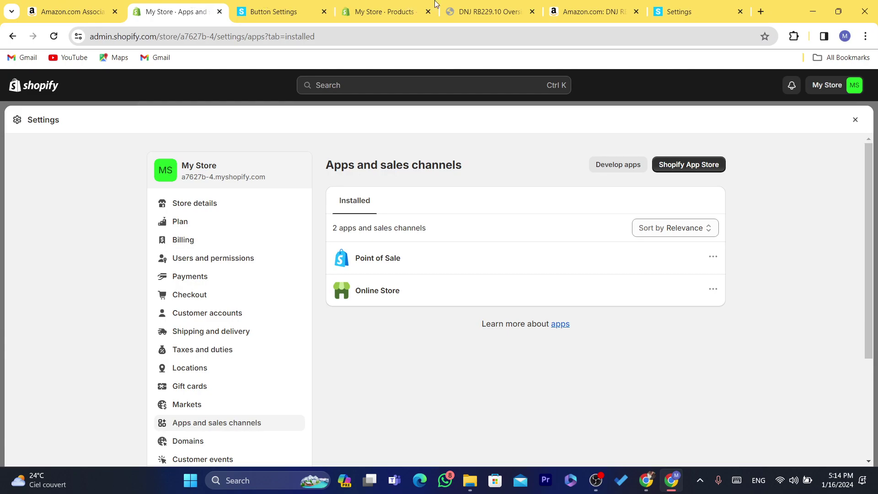
pyautogui.click(389, 10)
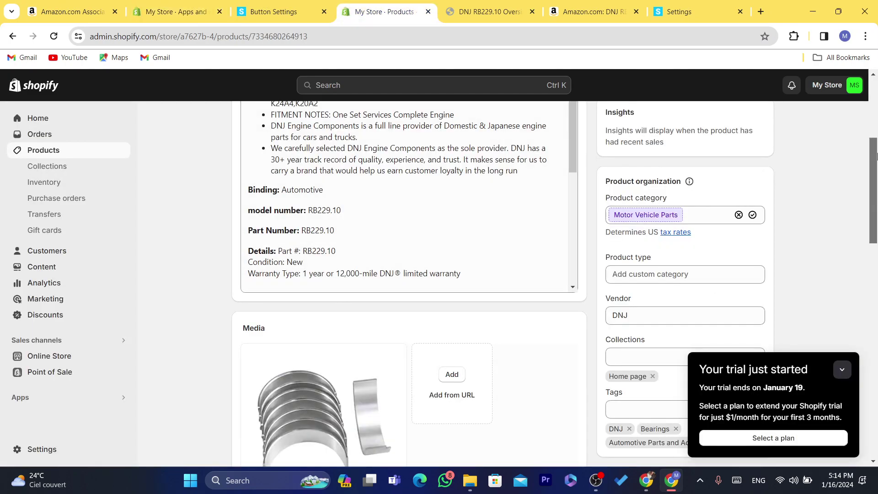
pyautogui.scroll(5, 410, 111)
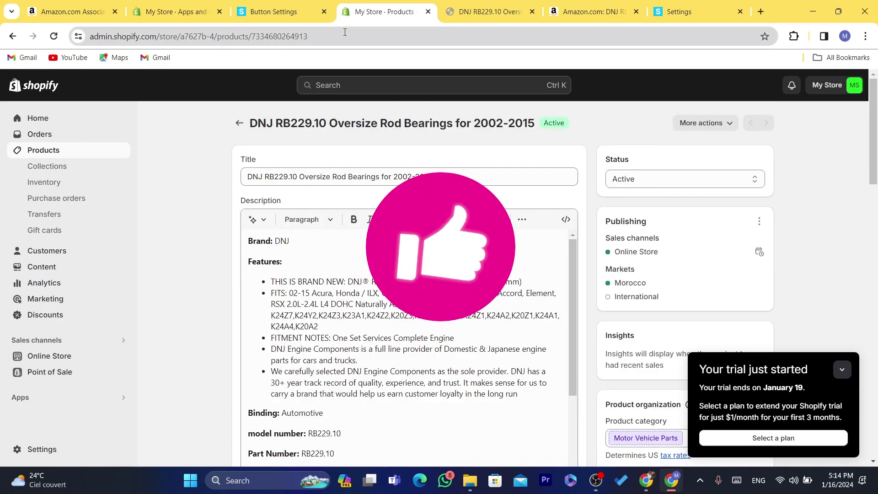